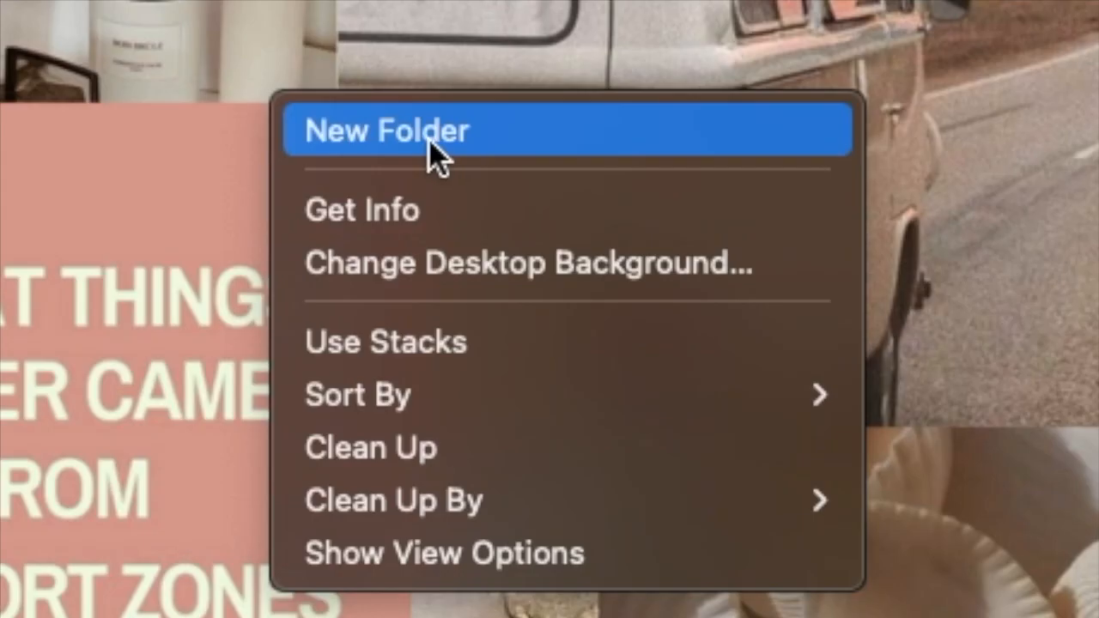
# Create a desktop folder named "how to stay organized" and move the recorded IMG video clips into it.
pyautogui.click(788, 231)
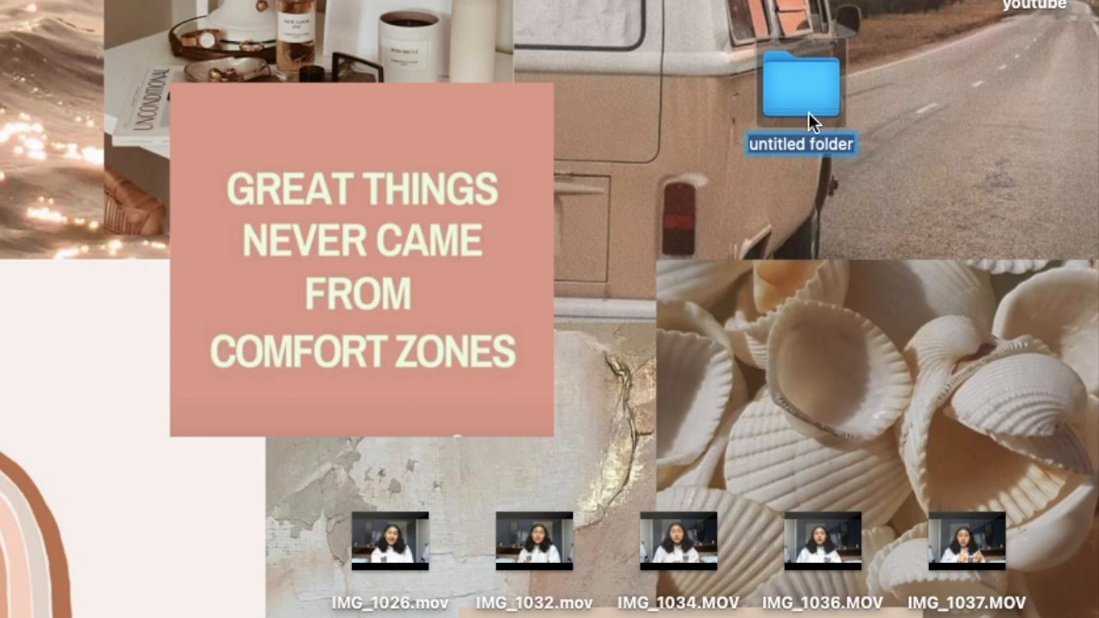
pyautogui.write('how to stay organized')
pyautogui.press('Return')
pyautogui.click(650, 342)
pyautogui.moveTo(277, 473); pyautogui.dragTo(816, 91)
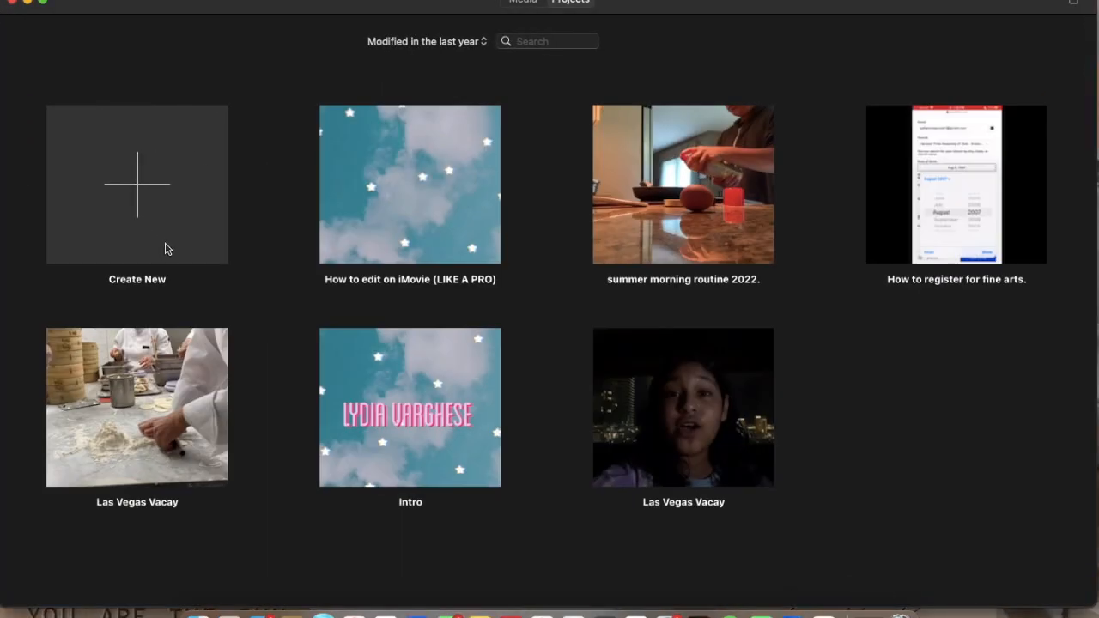
# Create a new movie project in iMovie and import the "how to stay organized" folder from the Desktop.
pyautogui.click(154, 178)
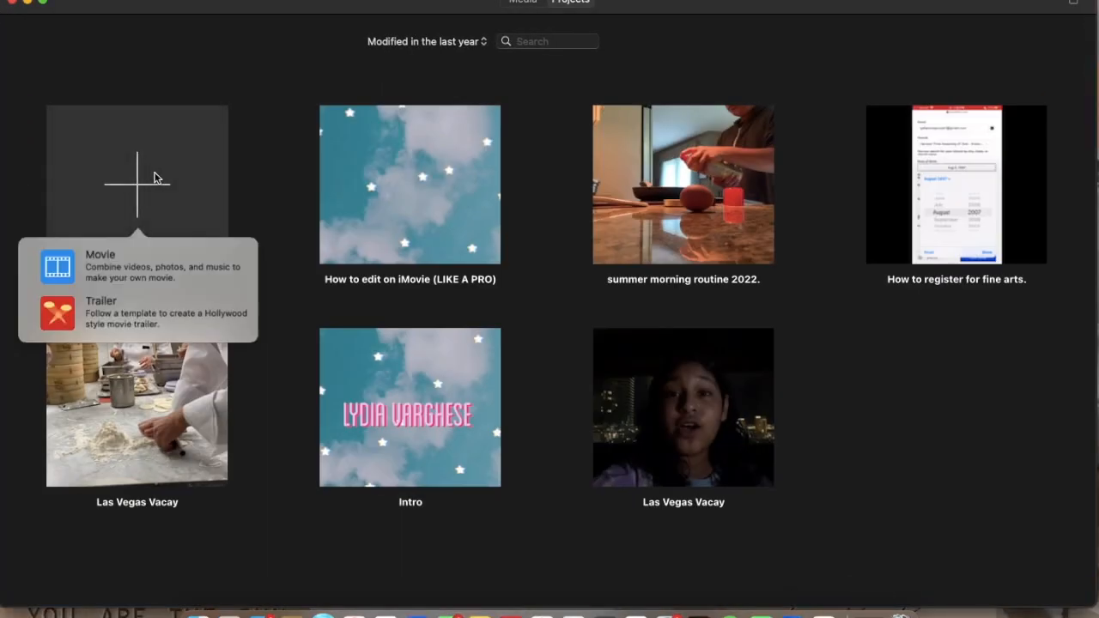
pyautogui.click(149, 263)
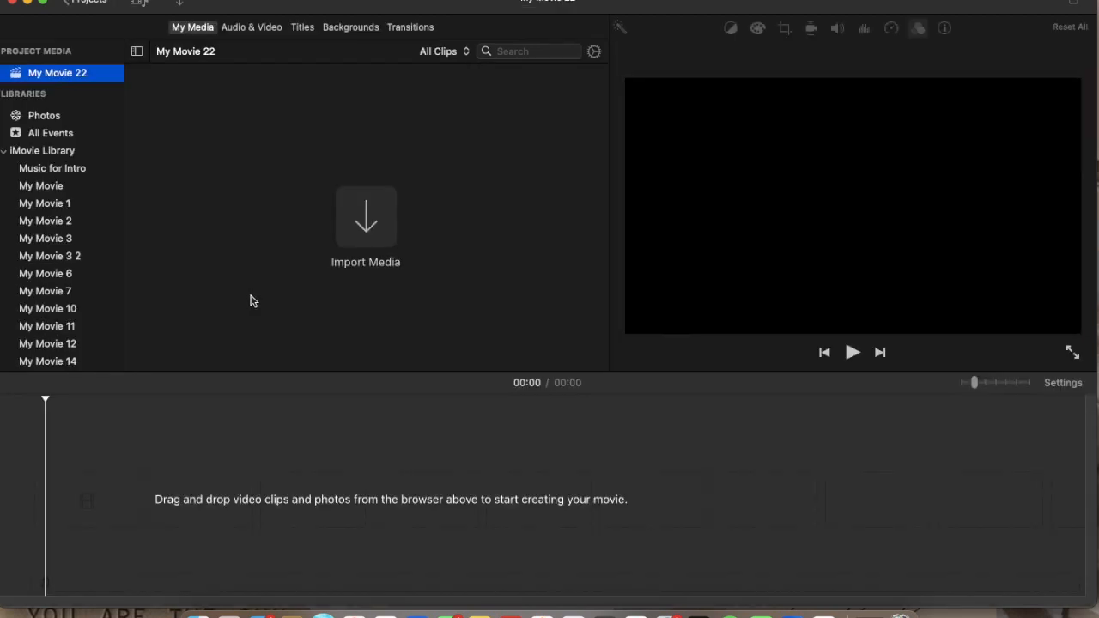
pyautogui.click(364, 225)
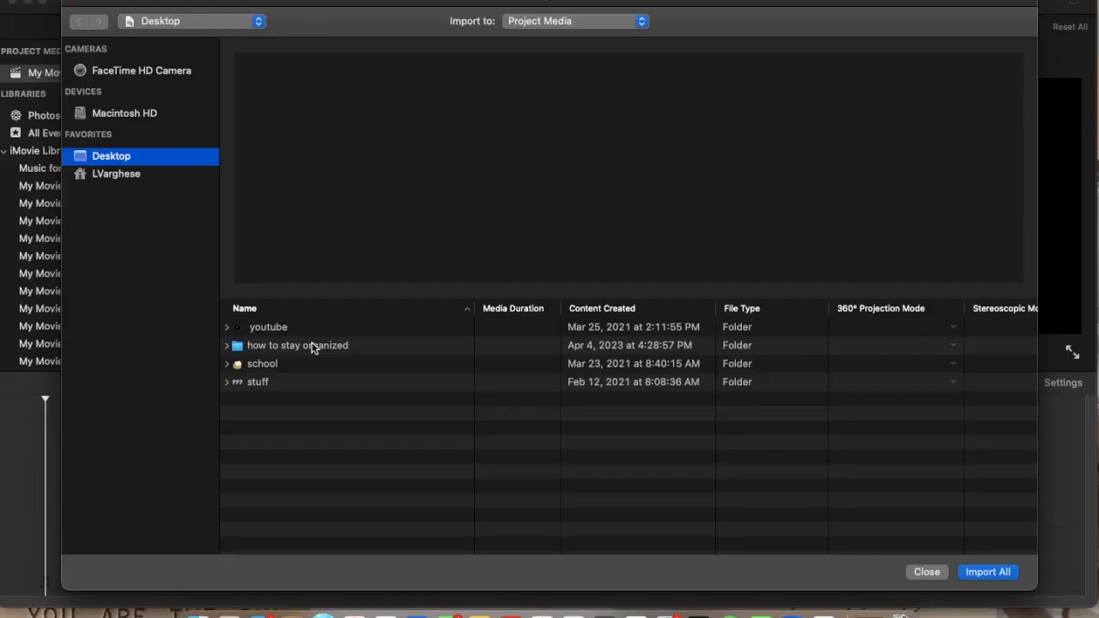
pyautogui.click(311, 348)
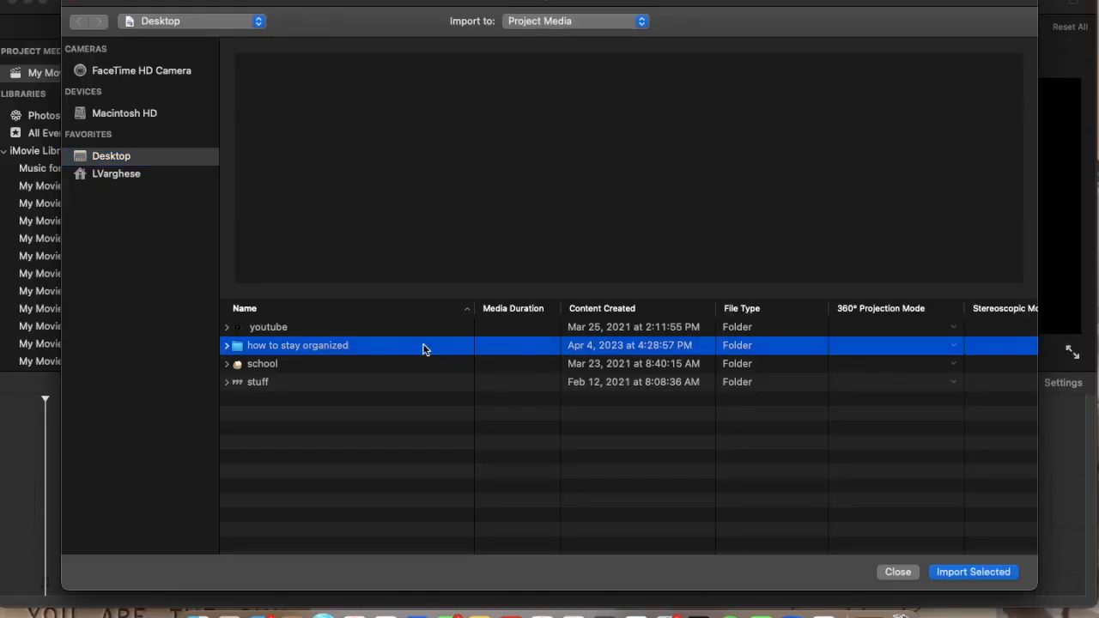
pyautogui.click(974, 572)
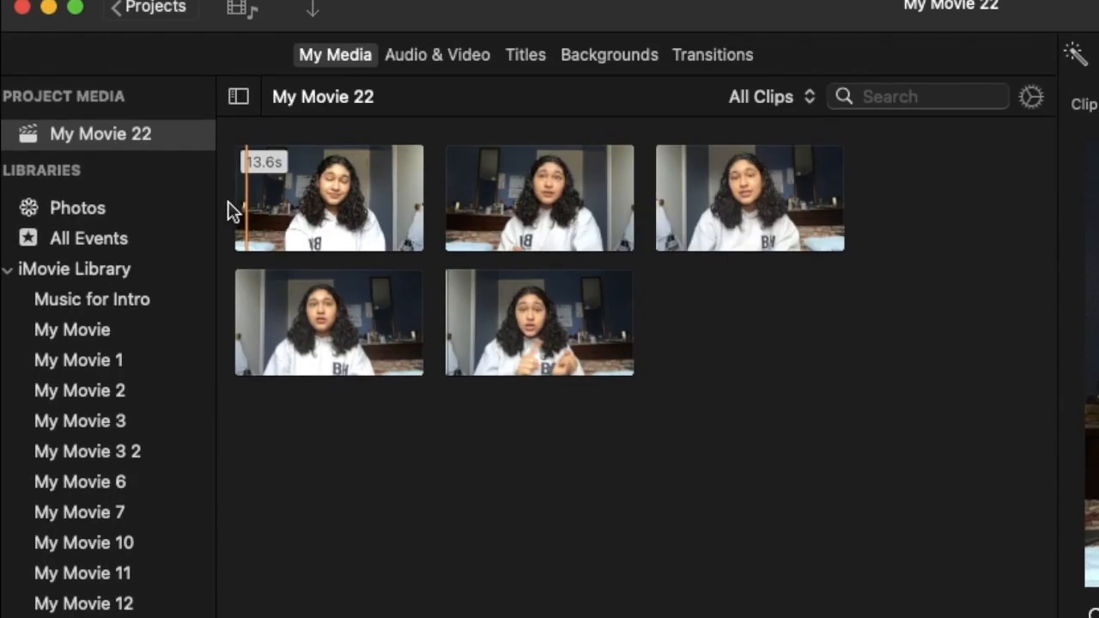
# Select all five imported clips and place them in the project's timeline.
pyautogui.moveTo(129, 109); pyautogui.dragTo(434, 240)
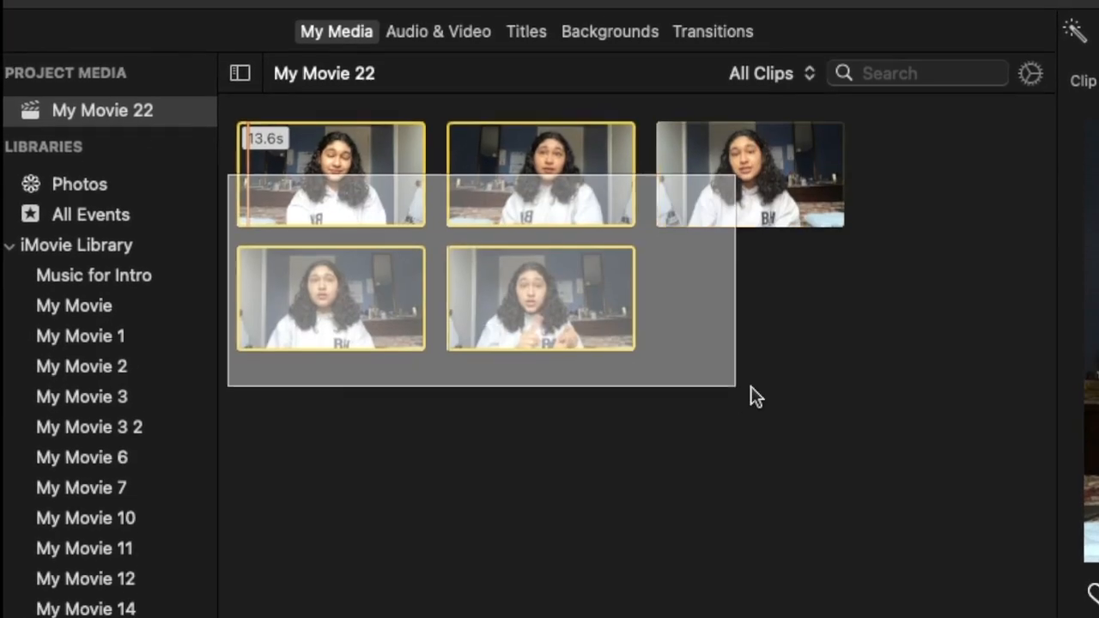
pyautogui.moveTo(752, 388); pyautogui.dragTo(760, 391)
pyautogui.moveTo(547, 168); pyautogui.dragTo(295, 403)
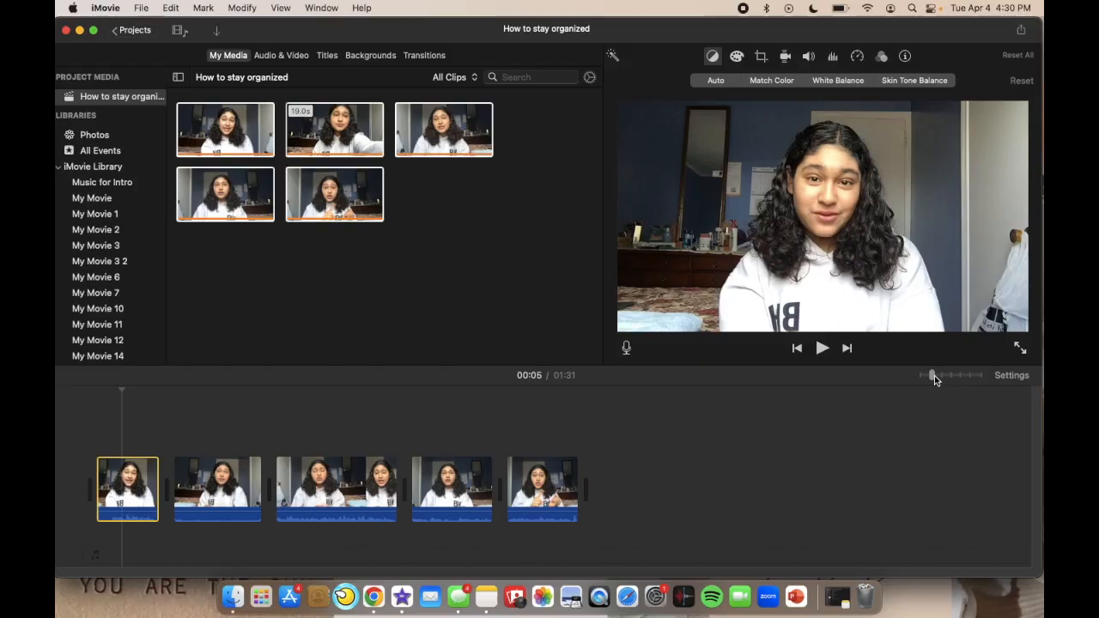
# Split the first timeline clip at about 2 seconds and delete the unwanted opening part.
pyautogui.moveTo(935, 375); pyautogui.dragTo(943, 377)
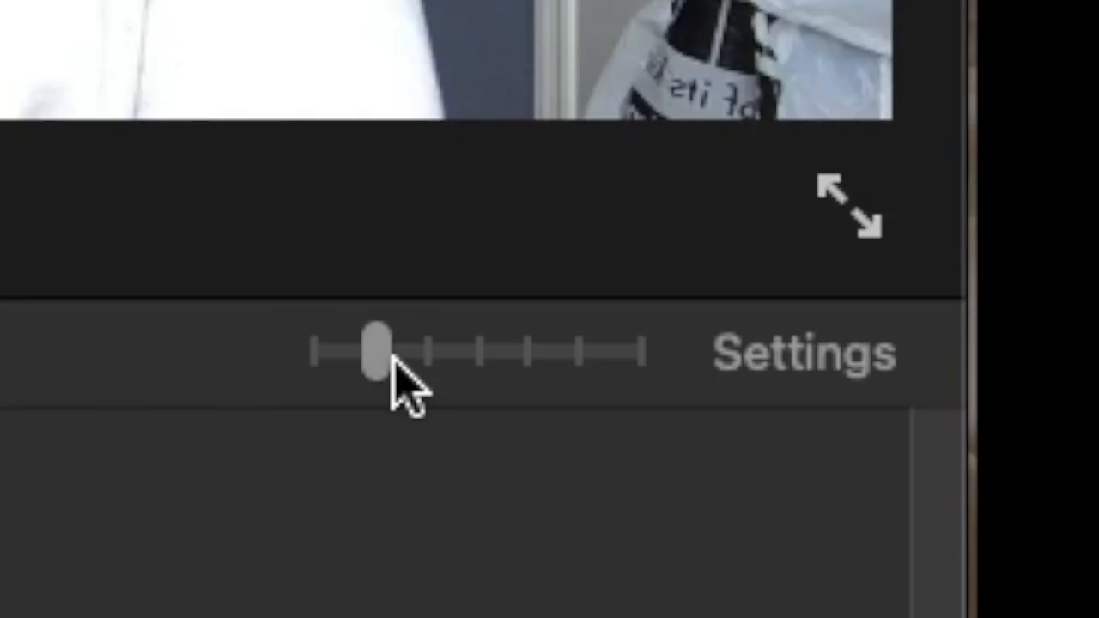
pyautogui.moveTo(935, 376); pyautogui.dragTo(943, 375)
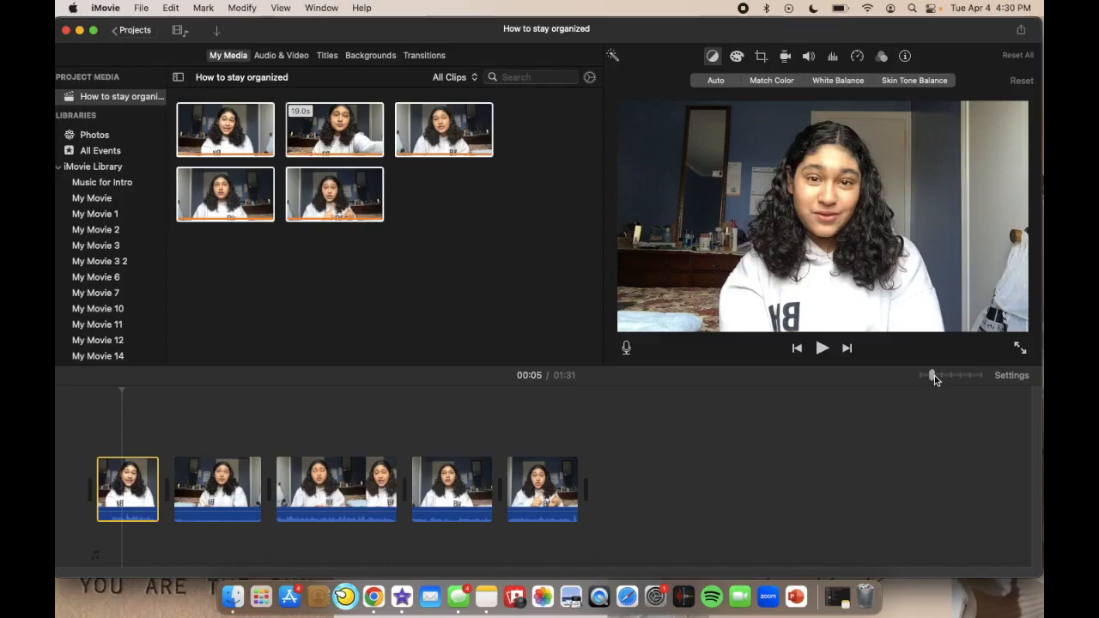
pyautogui.moveTo(935, 376); pyautogui.dragTo(942, 376)
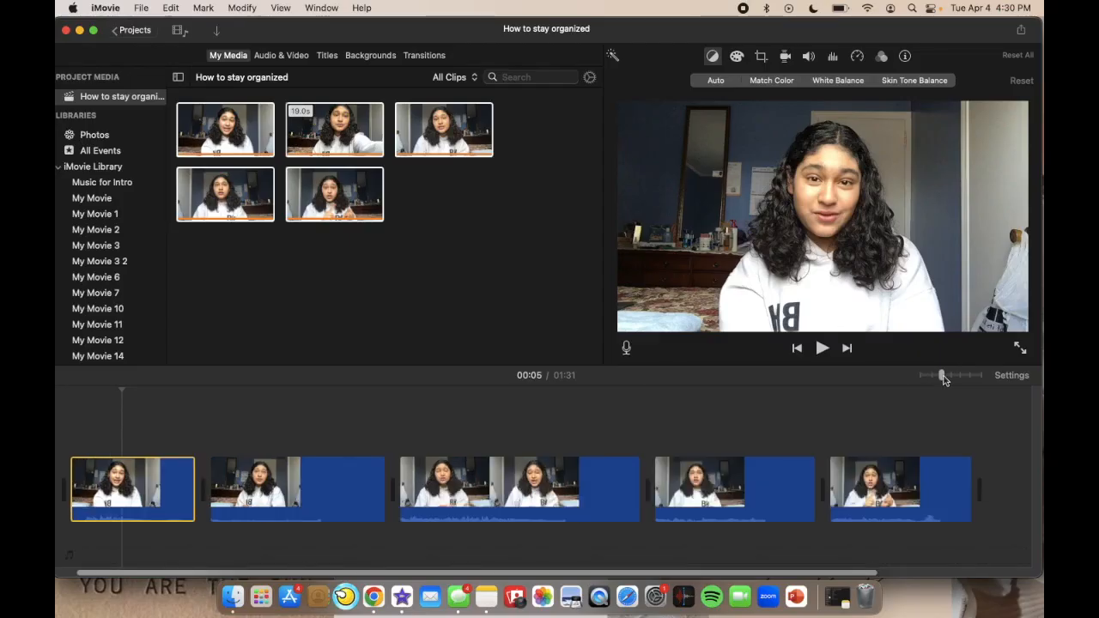
pyautogui.moveTo(943, 376); pyautogui.dragTo(960, 376)
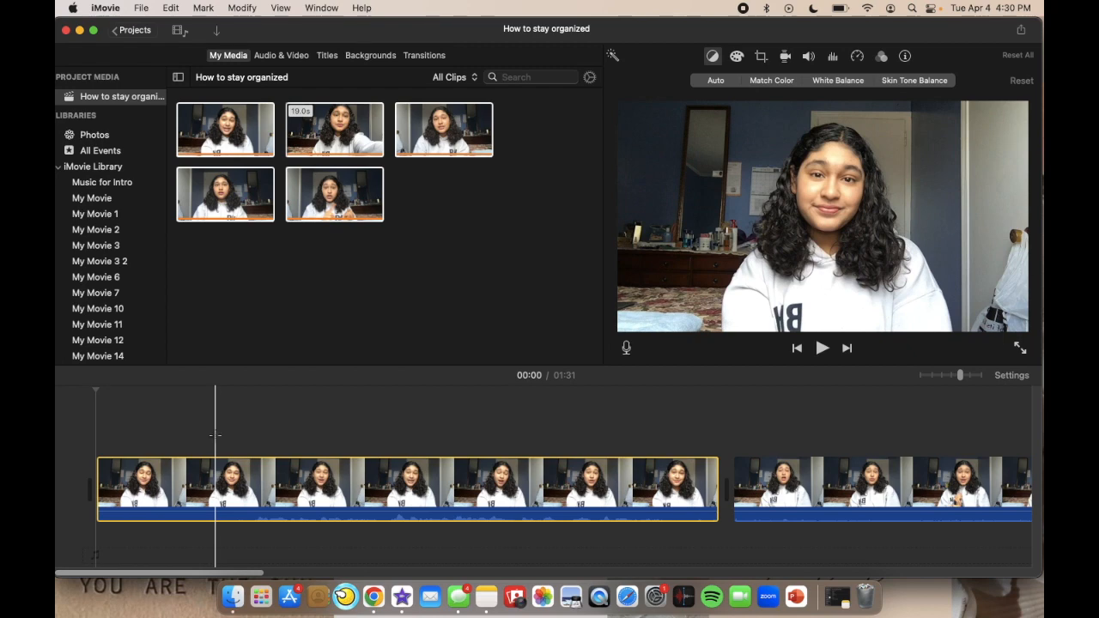
pyautogui.press('super+b')
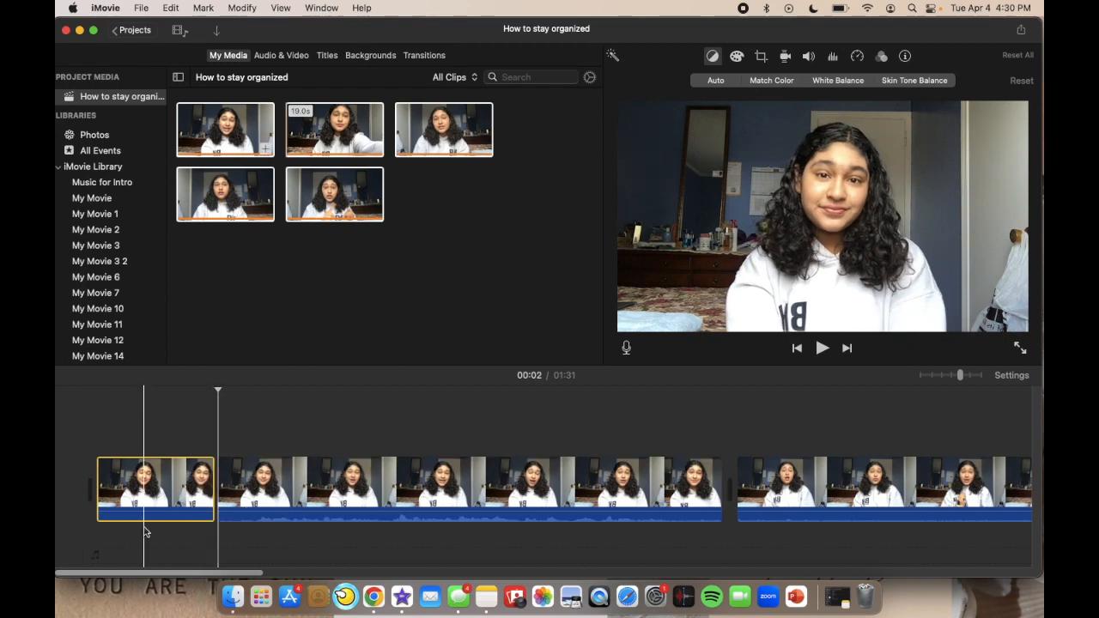
pyautogui.press('Delete')
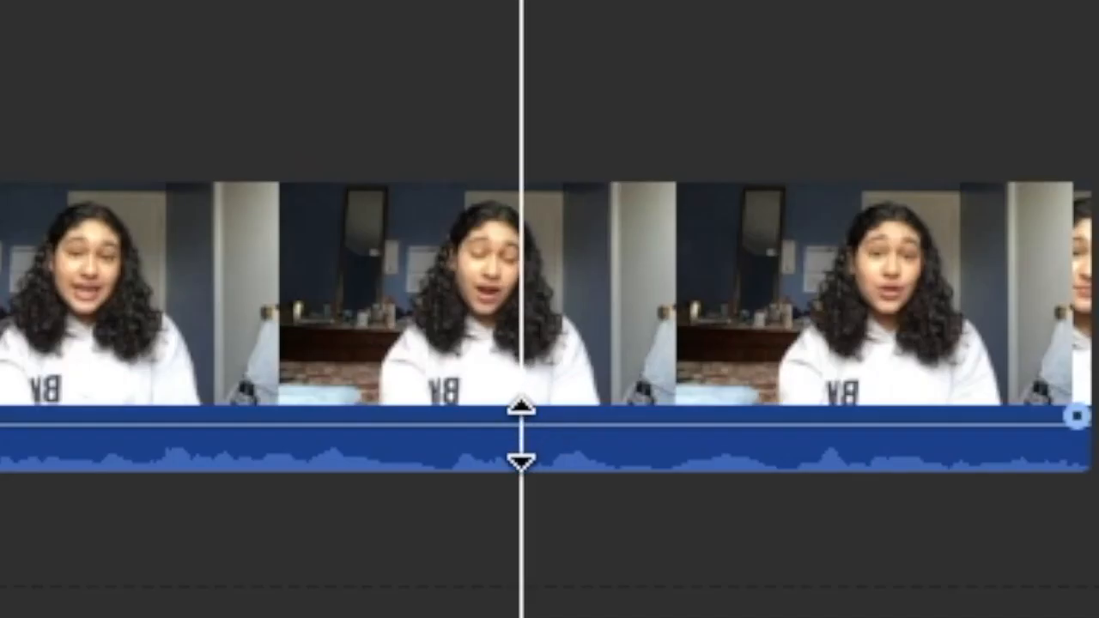
# Raise the audio volume of the talking clip above 100% in the timeline.
pyautogui.click(518, 424)
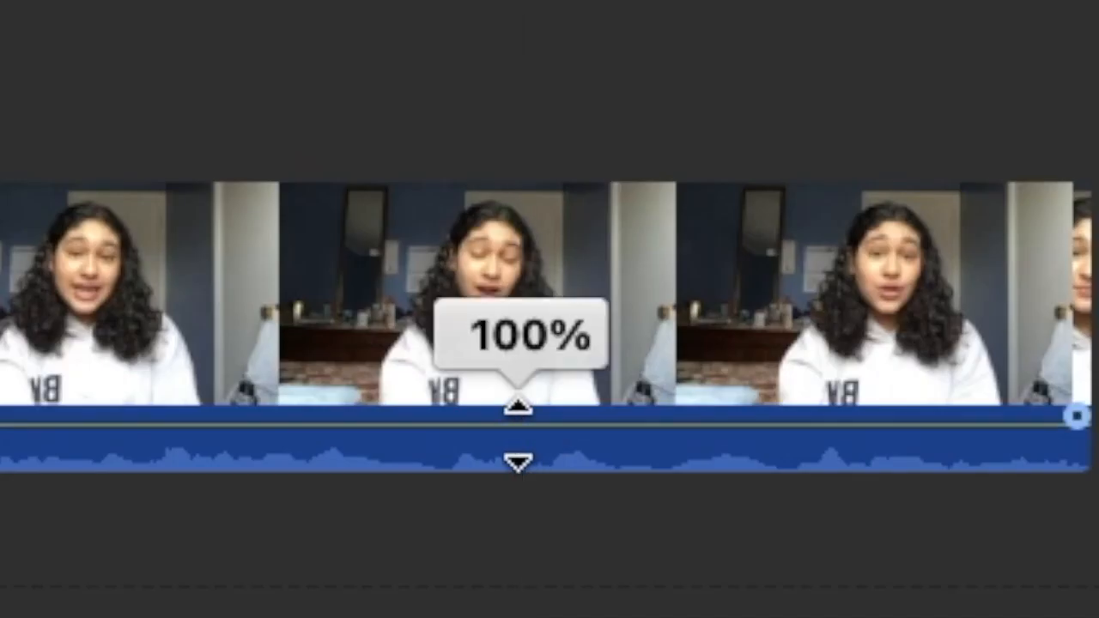
pyautogui.moveTo(518, 453); pyautogui.dragTo(518, 392)
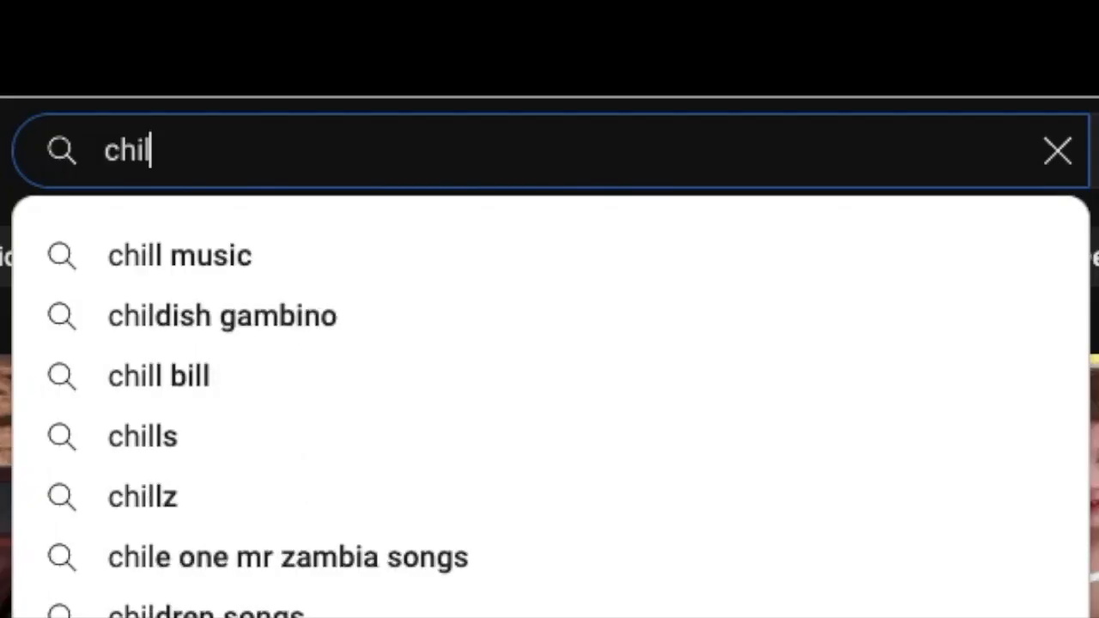
# Search YouTube for "chill music for youtube" and open the no-copyright lofi track "chocolate" by lukrembo.
pyautogui.write('l music fo')
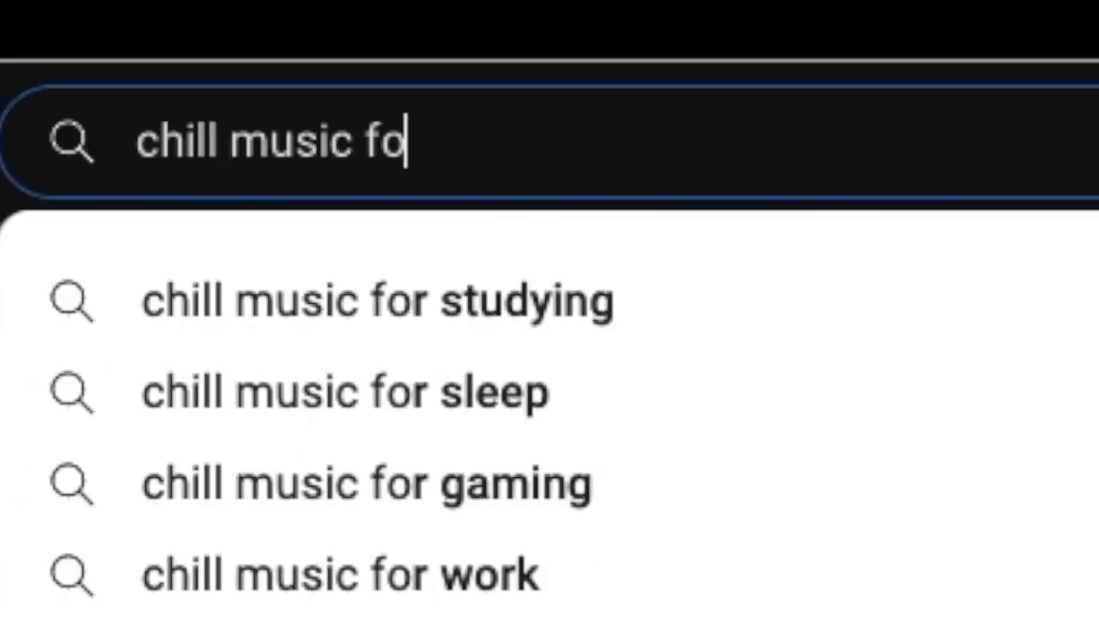
pyautogui.write('r youtube')
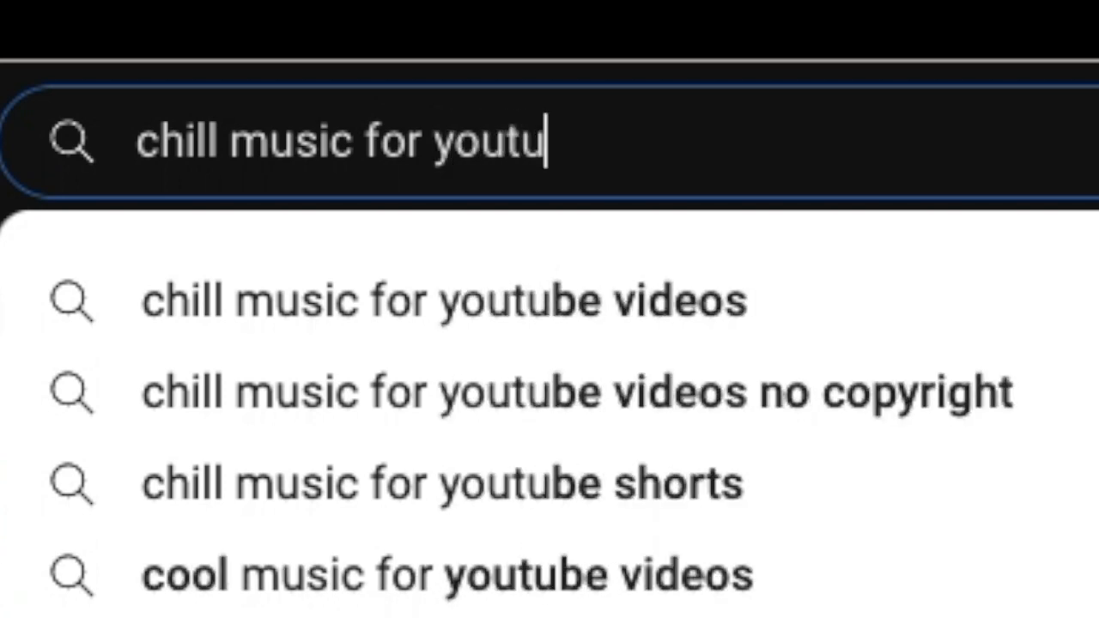
pyautogui.click(760, 412)
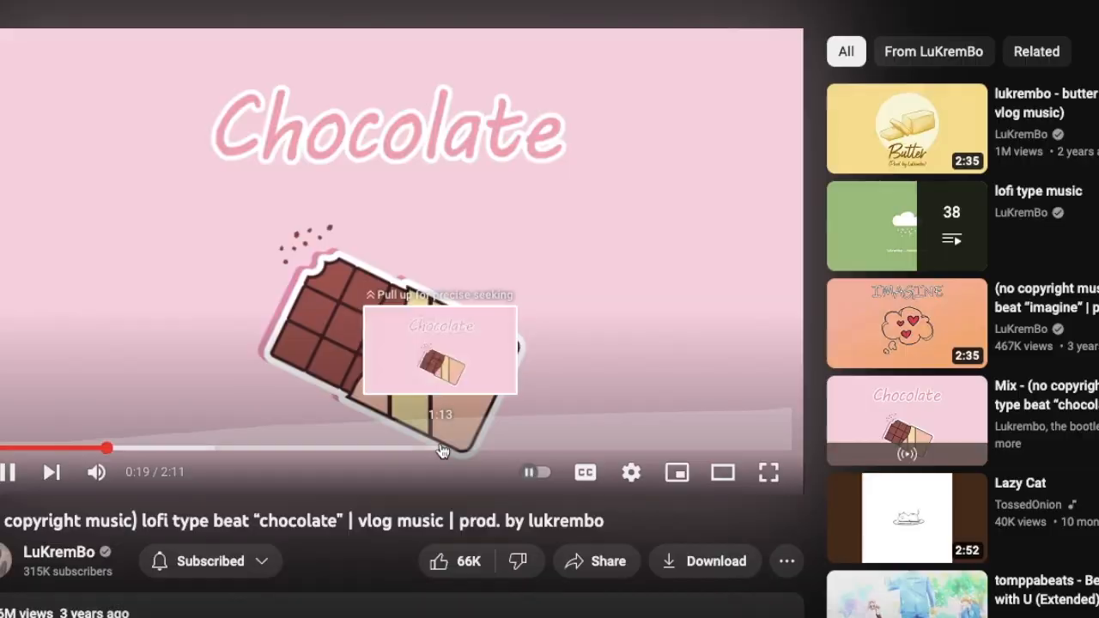
# Copy the video's link, convert it with Y2Mate's YouTube to MP3 converter at 160kbps, and download the file.
pyautogui.click(343, 121)
pyautogui.press('super+c')
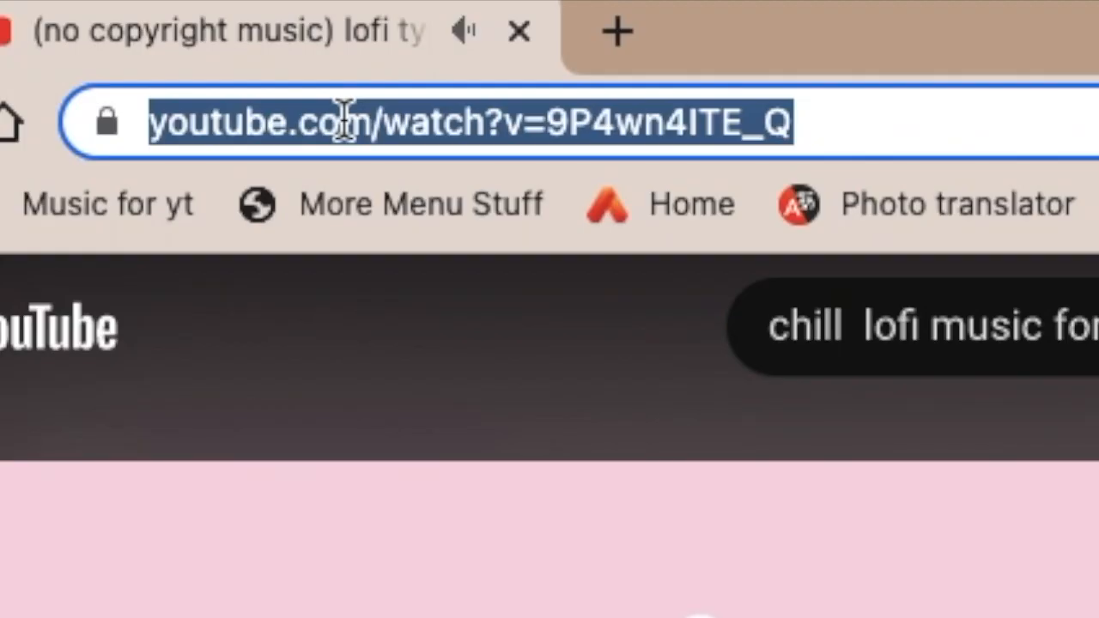
pyautogui.rightClick(343, 122)
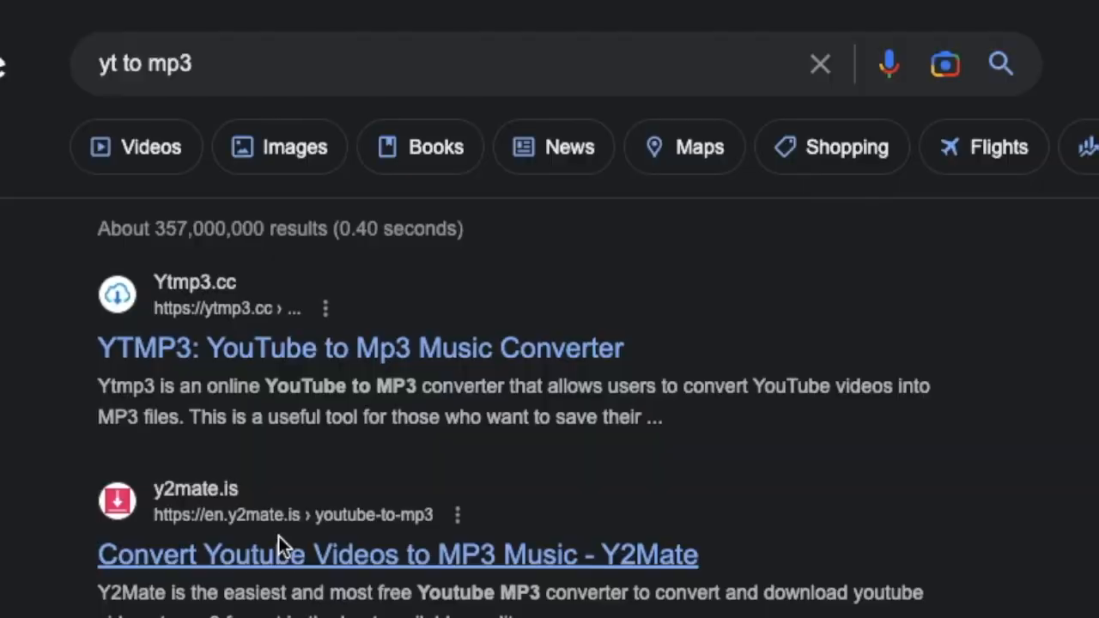
pyautogui.click(278, 545)
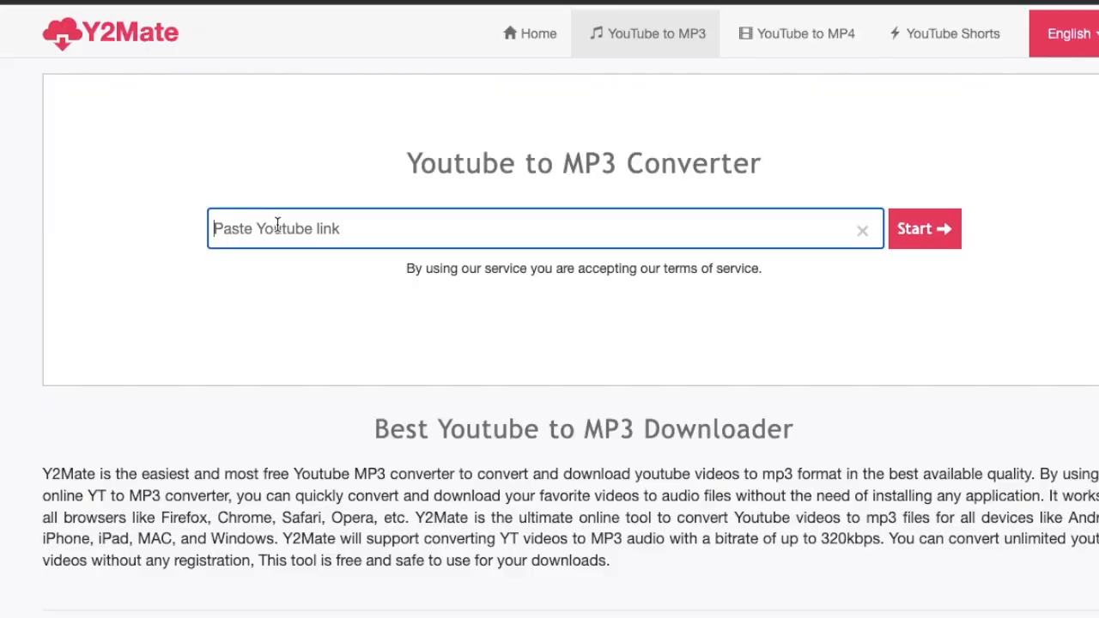
pyautogui.press('super+v')
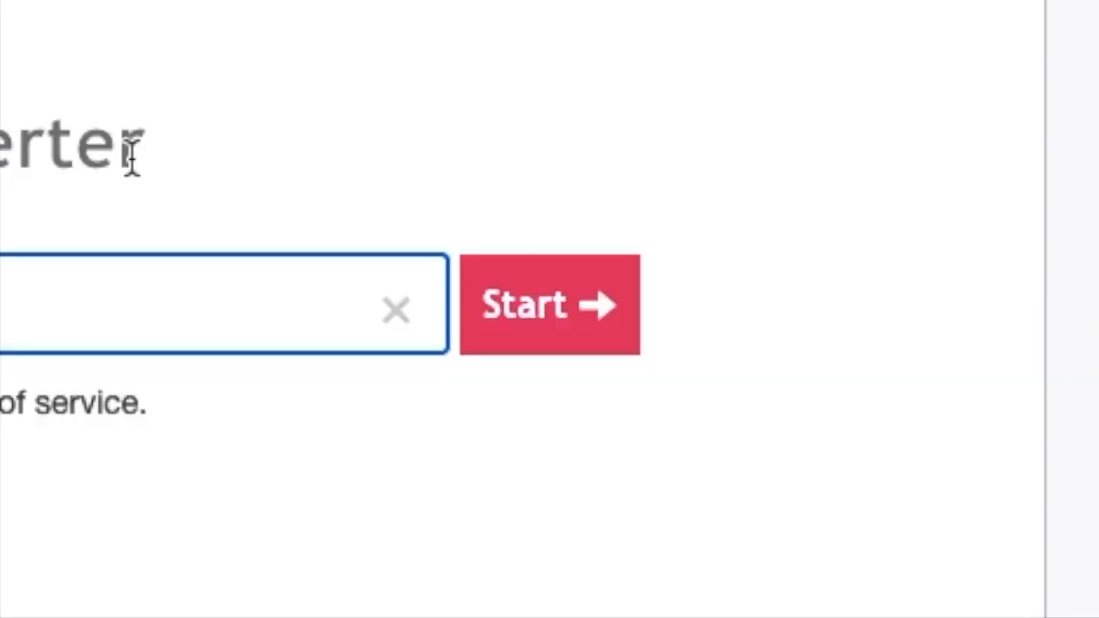
pyautogui.click(906, 230)
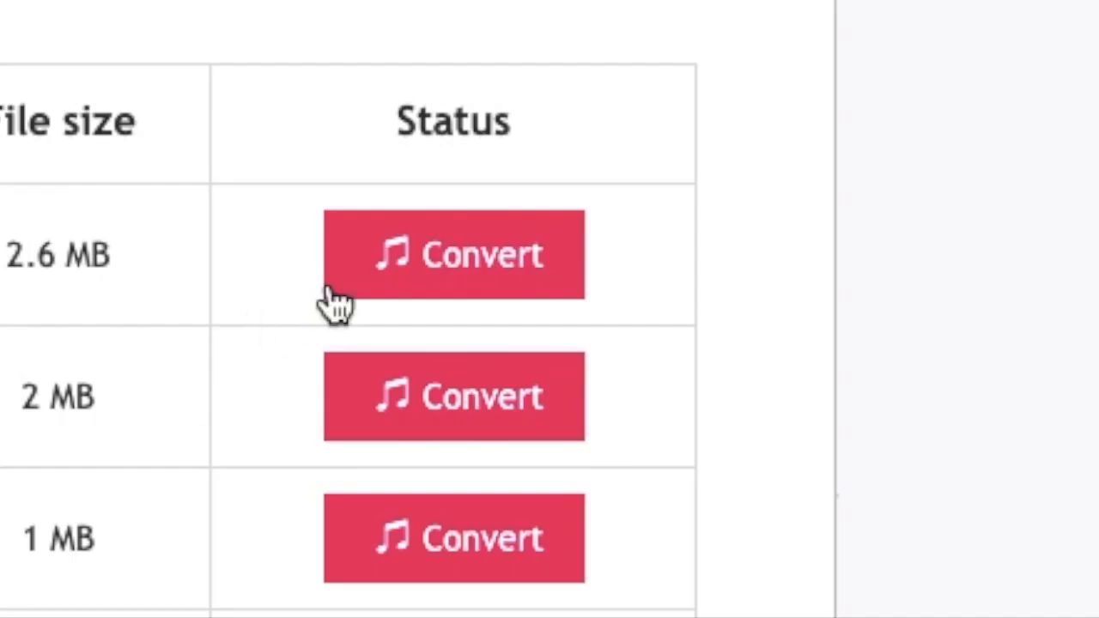
pyautogui.click(938, 324)
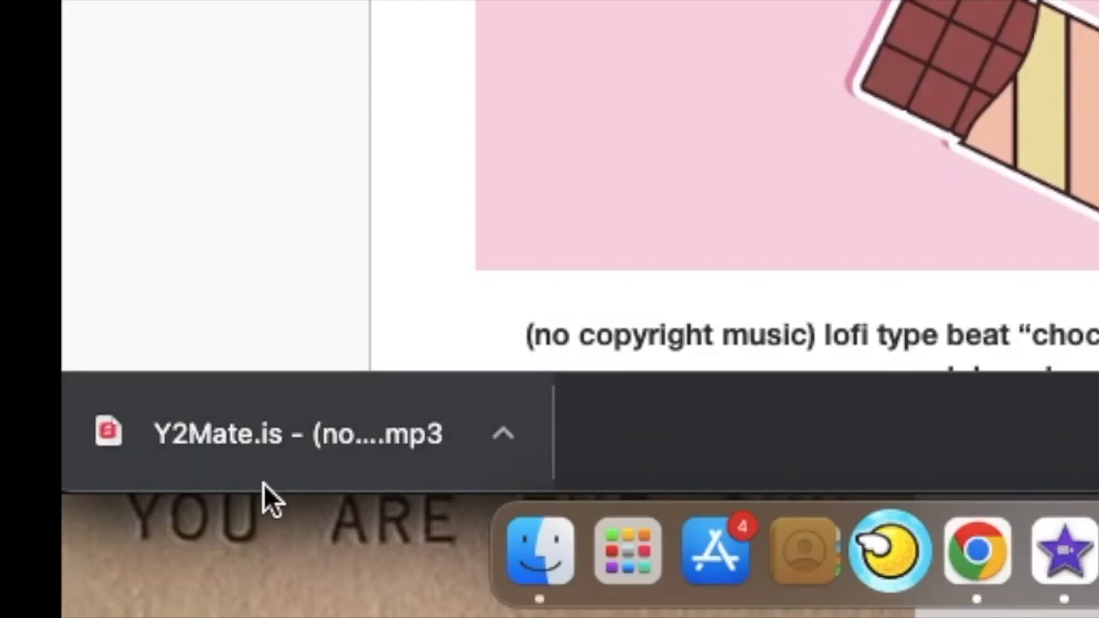
# Move the downloaded MP3 to the desktop and open it there.
pyautogui.moveTo(37, 564); pyautogui.dragTo(30, 592)
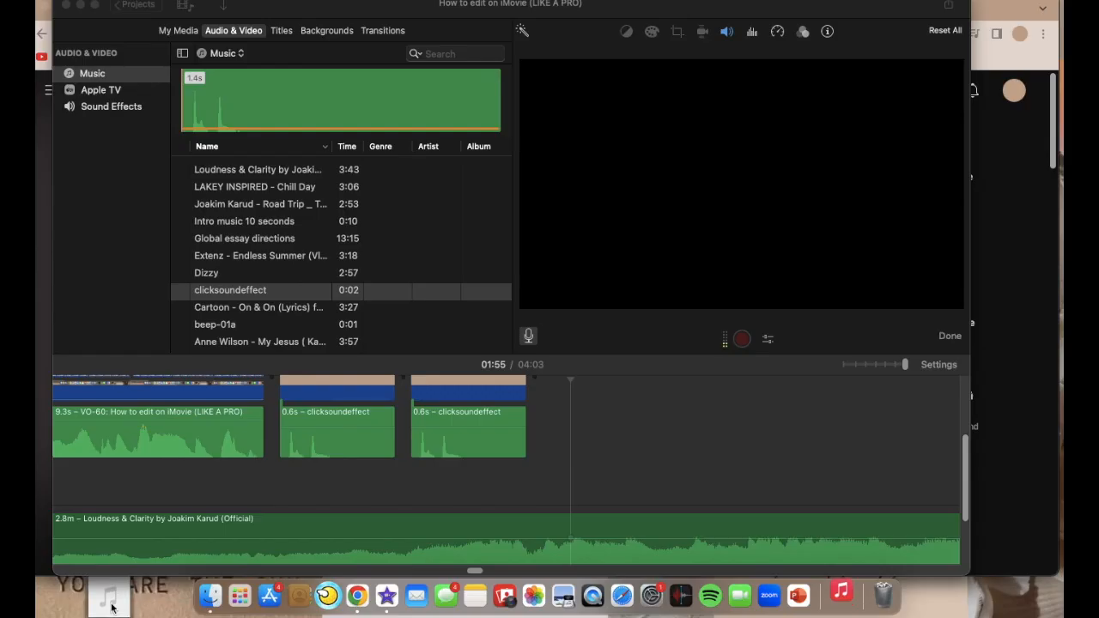
pyautogui.doubleClick(109, 604)
# Add the song "chocolate" from iMovie's music library beneath the clips, starting at the beginning of the timeline.
pyautogui.click(59, 76)
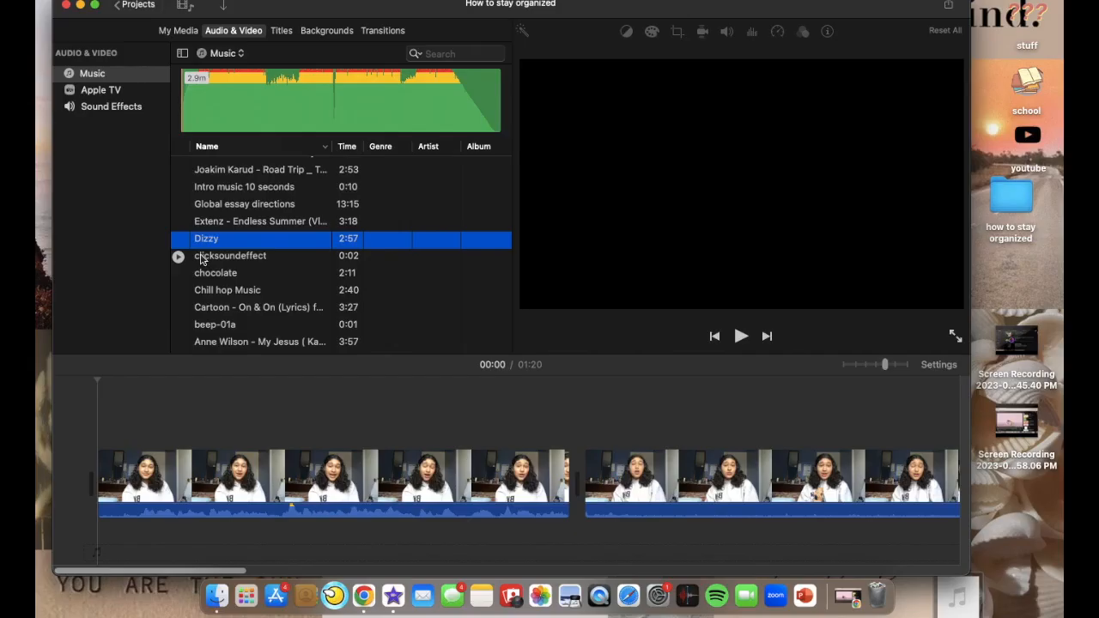
pyautogui.click(202, 256)
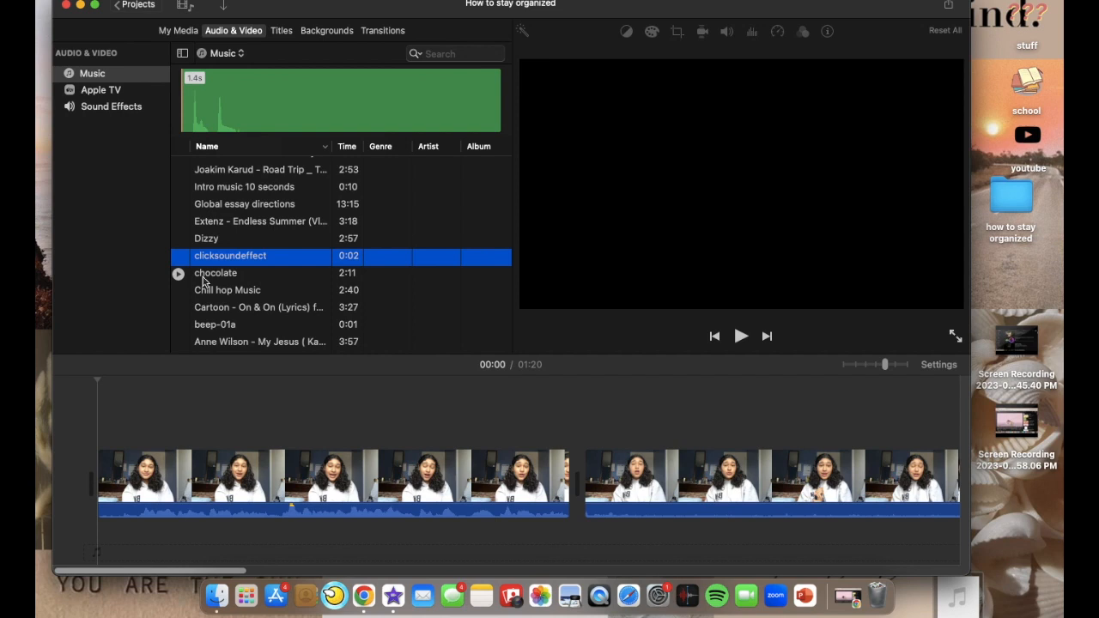
pyautogui.click(203, 274)
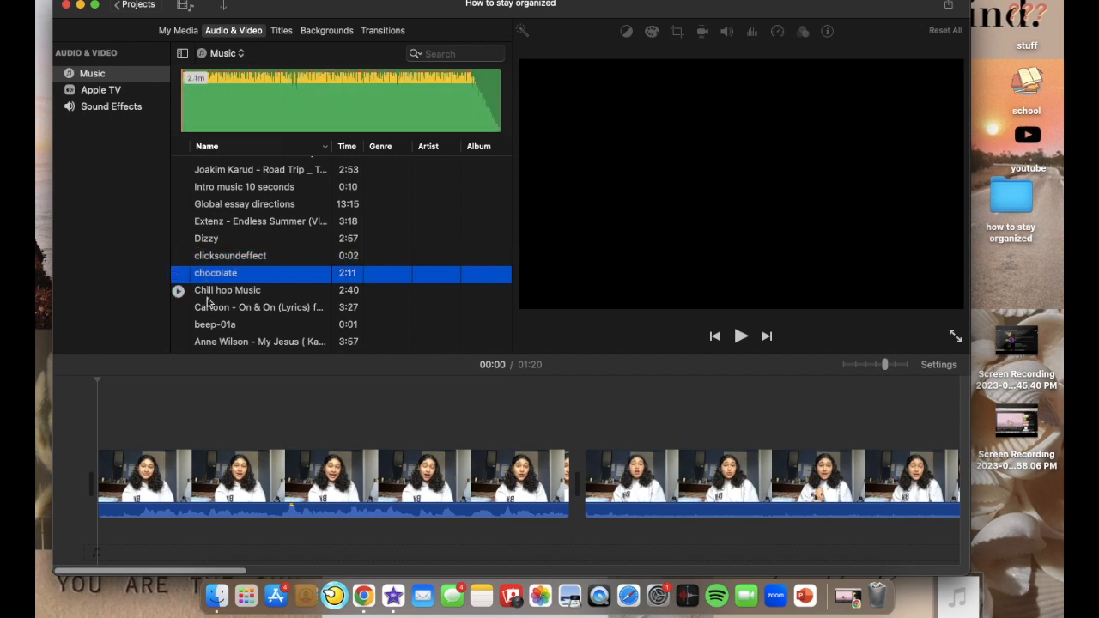
pyautogui.moveTo(205, 342); pyautogui.dragTo(94, 547)
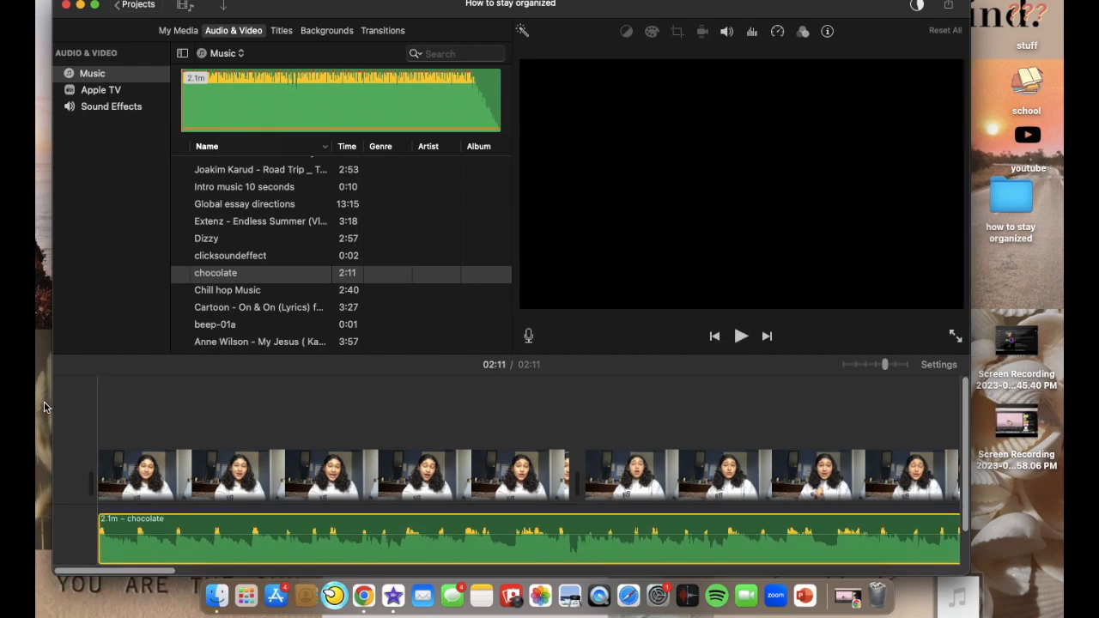
# Lower the volume of the "chocolate" background track in the timeline.
pyautogui.moveTo(195, 527)
pyautogui.mouseDown()
pyautogui.moveTo(189, 545)
pyautogui.moveTo(189, 522)
pyautogui.moveTo(189, 542)
pyautogui.moveTo(191, 533)
pyautogui.mouseUp()
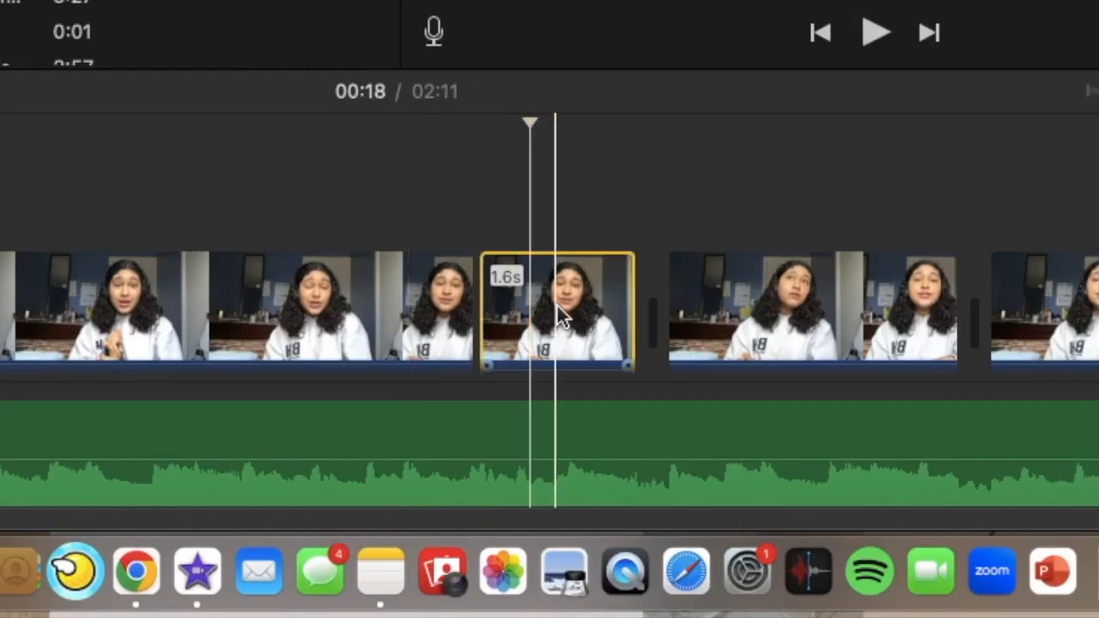
pyautogui.moveTo(557, 308); pyautogui.dragTo(570, 257)
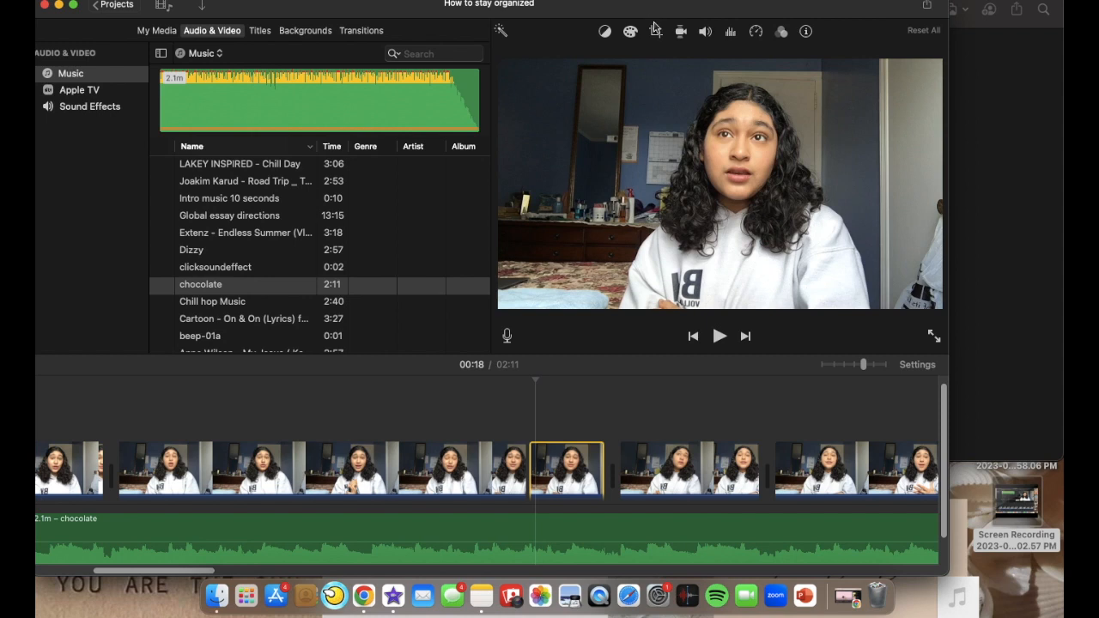
# Apply a Crop to Fill zoom framed closer on the face to the short clip at 18 seconds, and play it back.
pyautogui.click(656, 30)
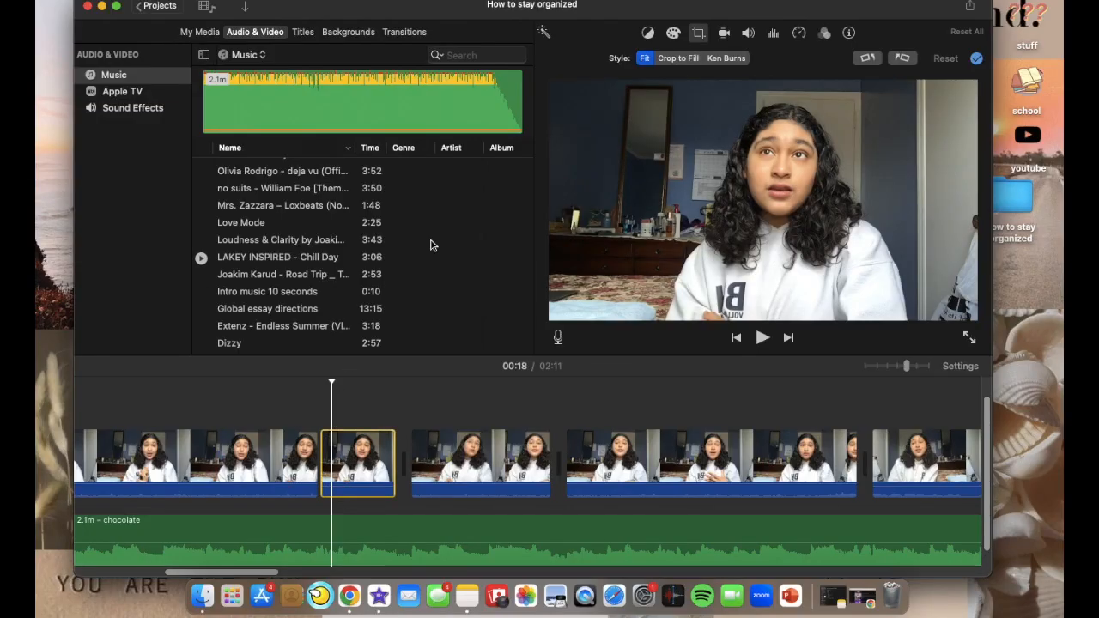
pyautogui.click(678, 58)
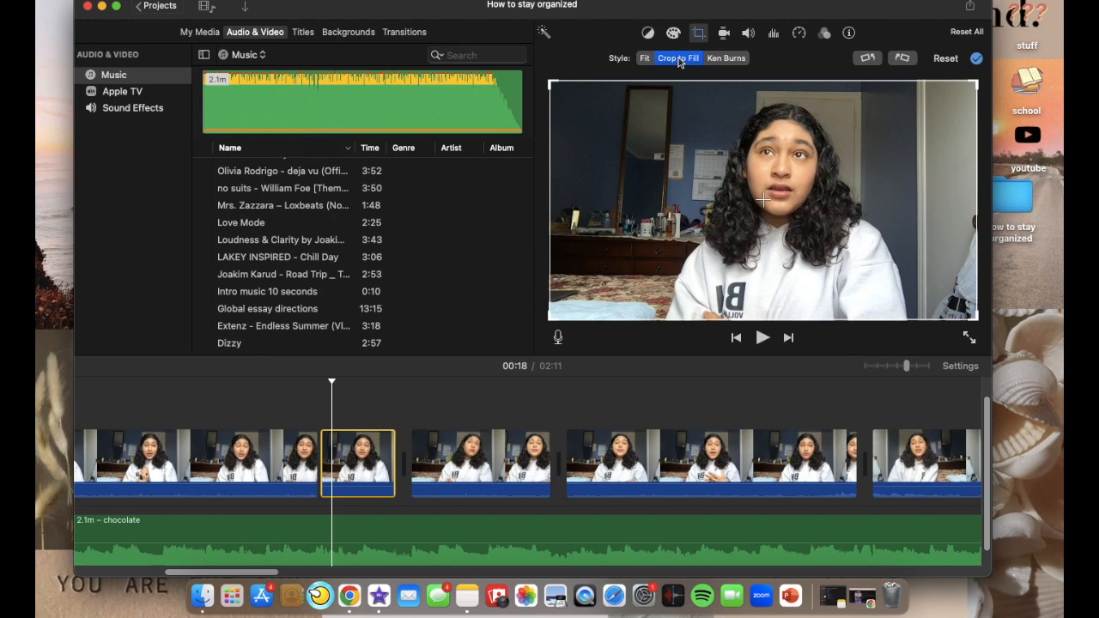
pyautogui.moveTo(553, 317); pyautogui.dragTo(640, 272)
pyautogui.moveTo(826, 249); pyautogui.dragTo(798, 263)
pyautogui.click(977, 59)
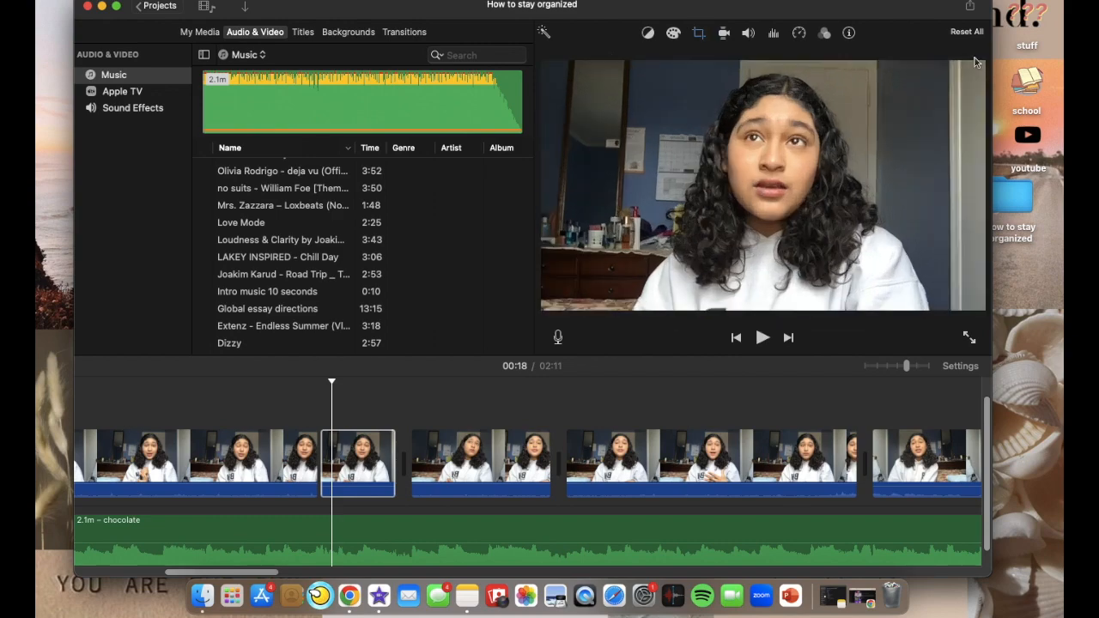
pyautogui.click(272, 392)
pyautogui.press('space')
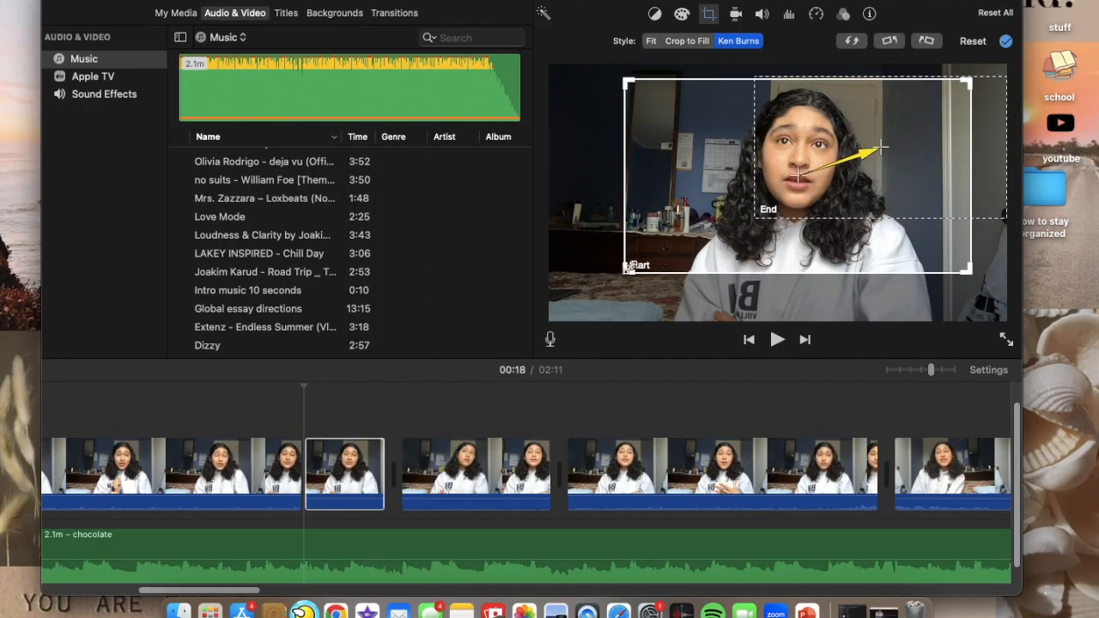
# Reposition the Ken Burns start and end frames around the face on the short clip at 18 seconds.
pyautogui.moveTo(700, 259); pyautogui.dragTo(645, 258)
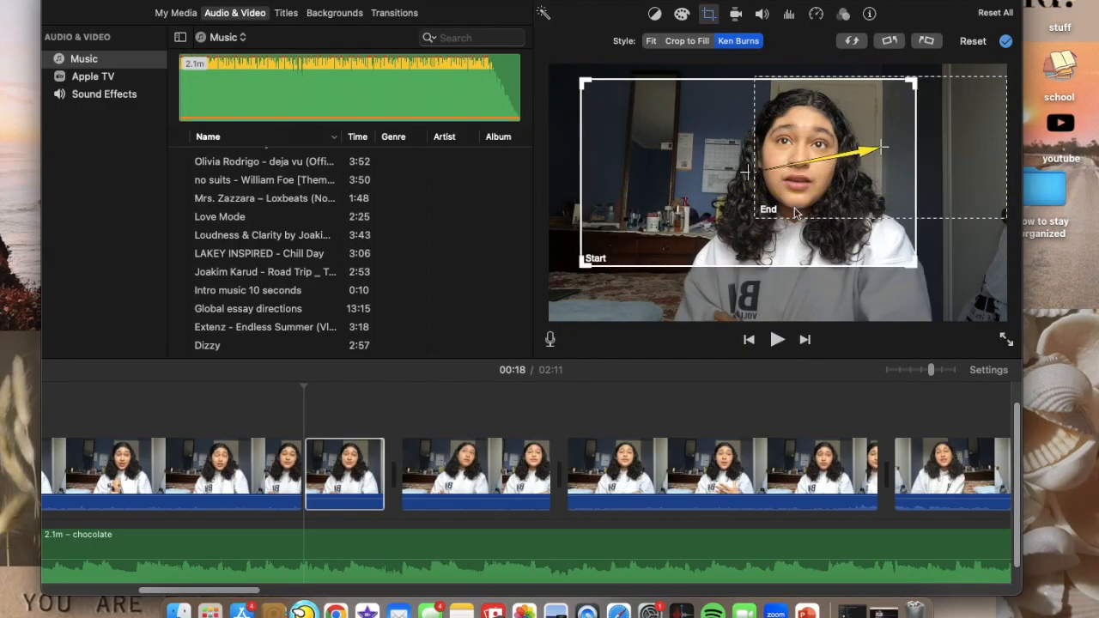
pyautogui.moveTo(794, 211); pyautogui.dragTo(775, 215)
pyautogui.moveTo(754, 271); pyautogui.dragTo(804, 272)
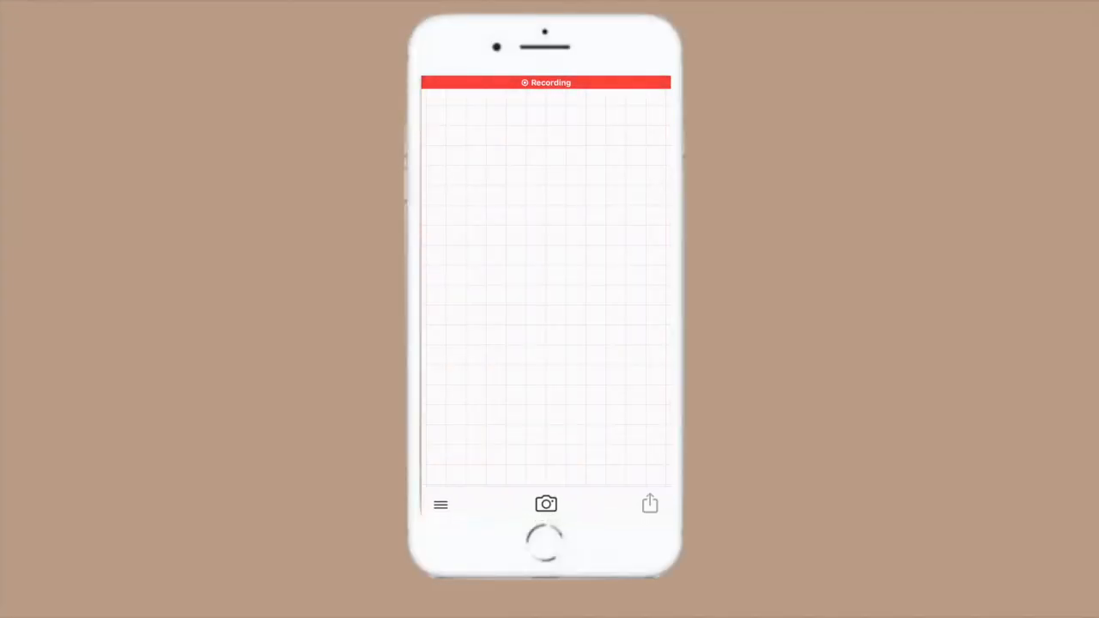
# In the Phonto phone app, create a plain green image with a size of 1920 x 1080.
pyautogui.click(547, 504)
pyautogui.click(547, 376)
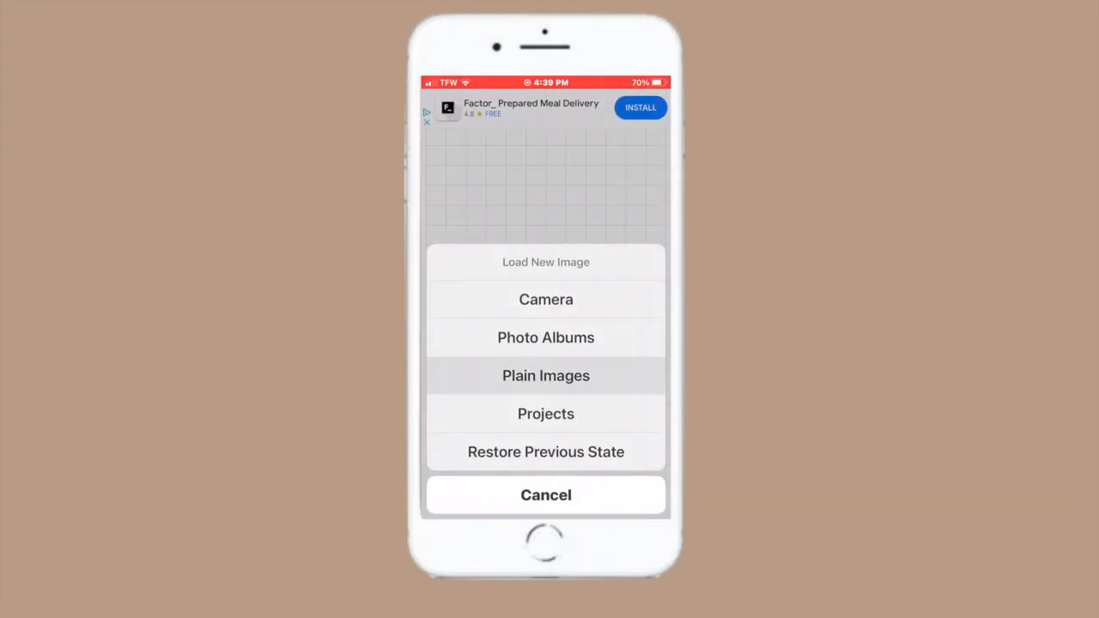
pyautogui.scroll(-10, 546, 313)
pyautogui.scroll(2, 546, 313)
pyautogui.click(607, 261)
pyautogui.click(546, 104)
pyautogui.scroll(-5, 546, 327)
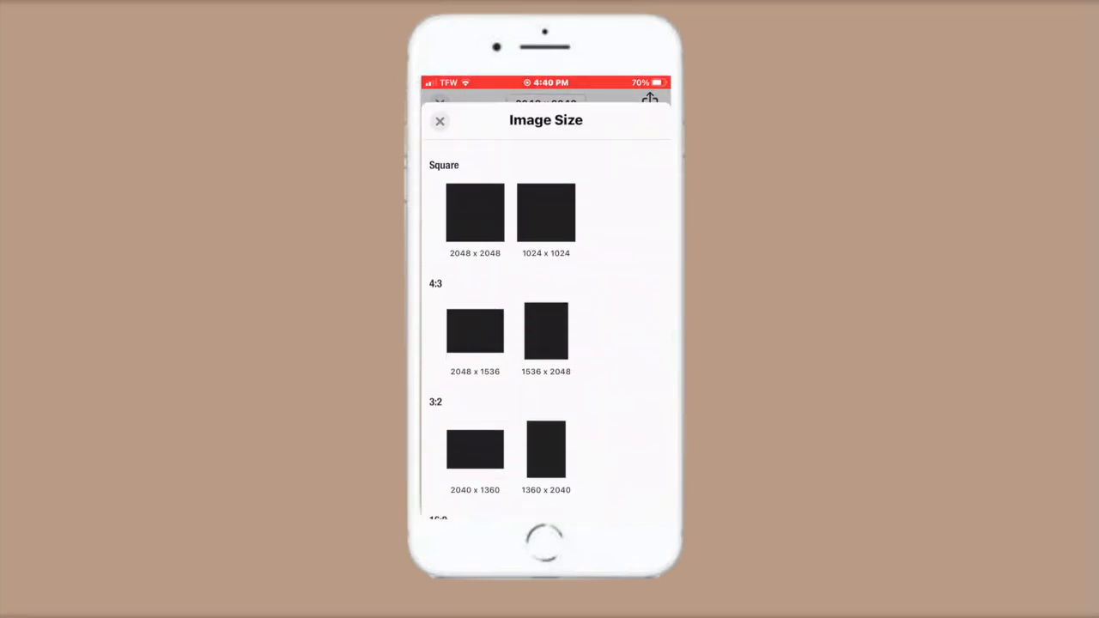
pyautogui.click(475, 335)
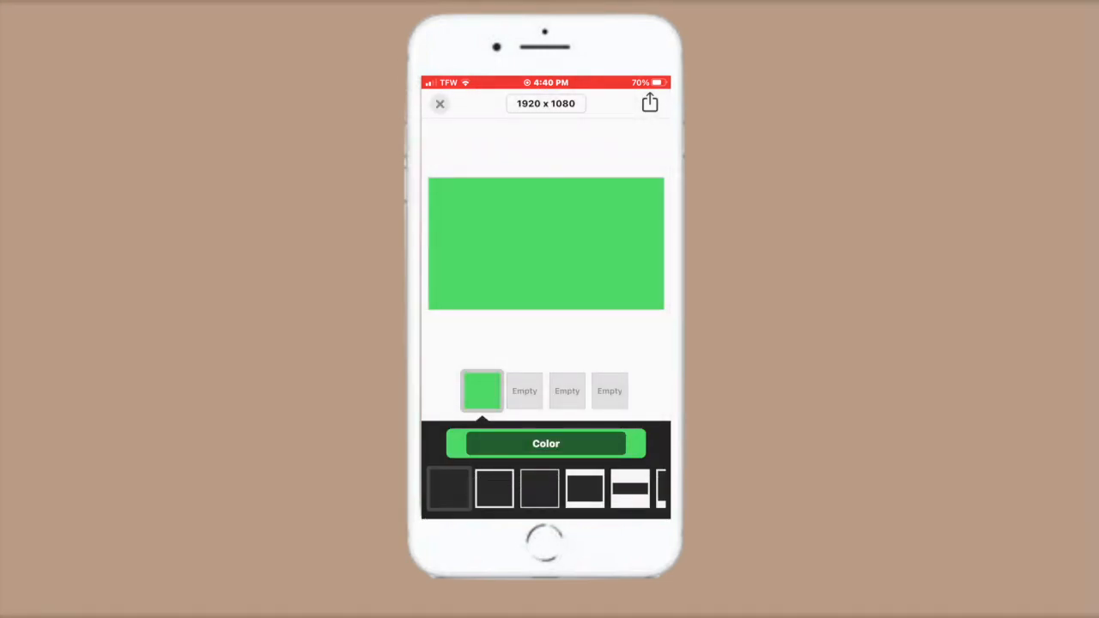
pyautogui.click(651, 103)
pyautogui.click(546, 376)
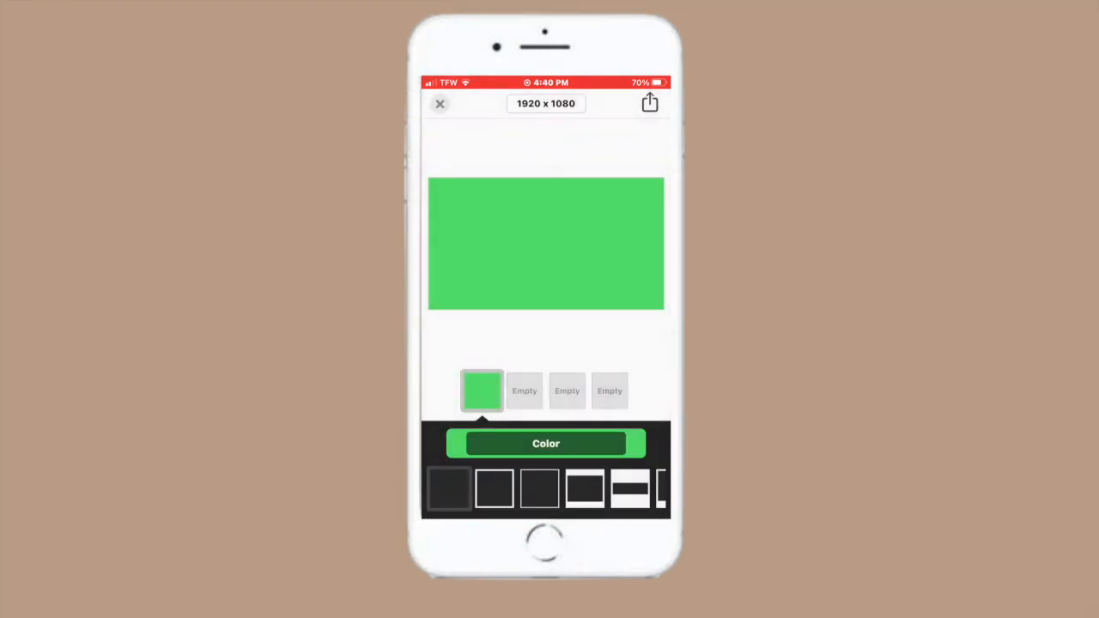
# Add the text "*sees an airplane**" to the green image.
pyautogui.click(520, 299)
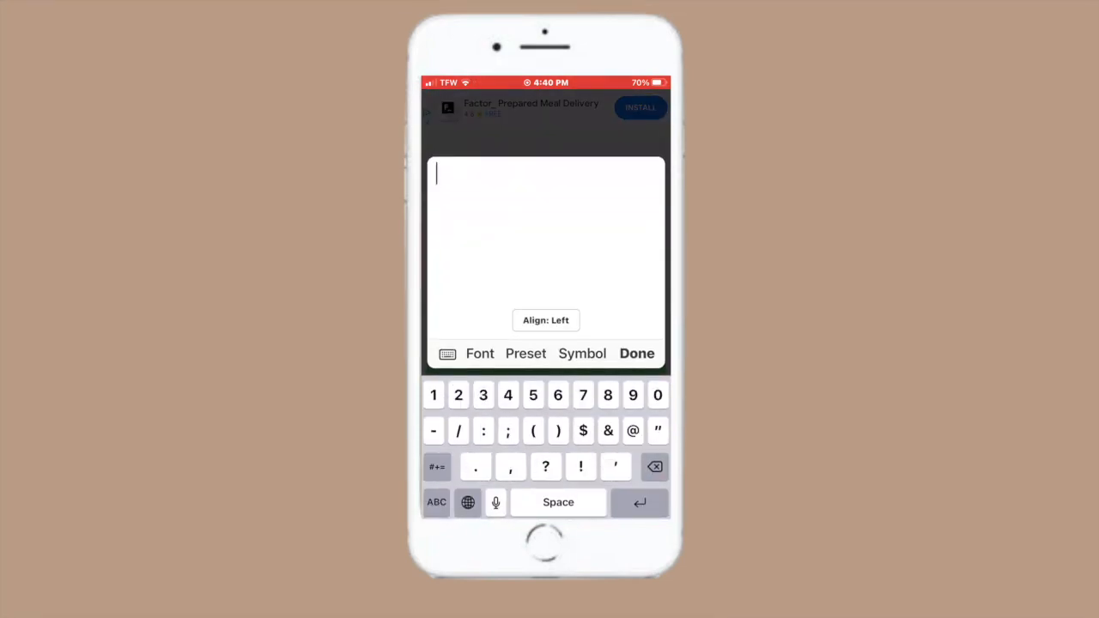
pyautogui.write('*sees an airplain')
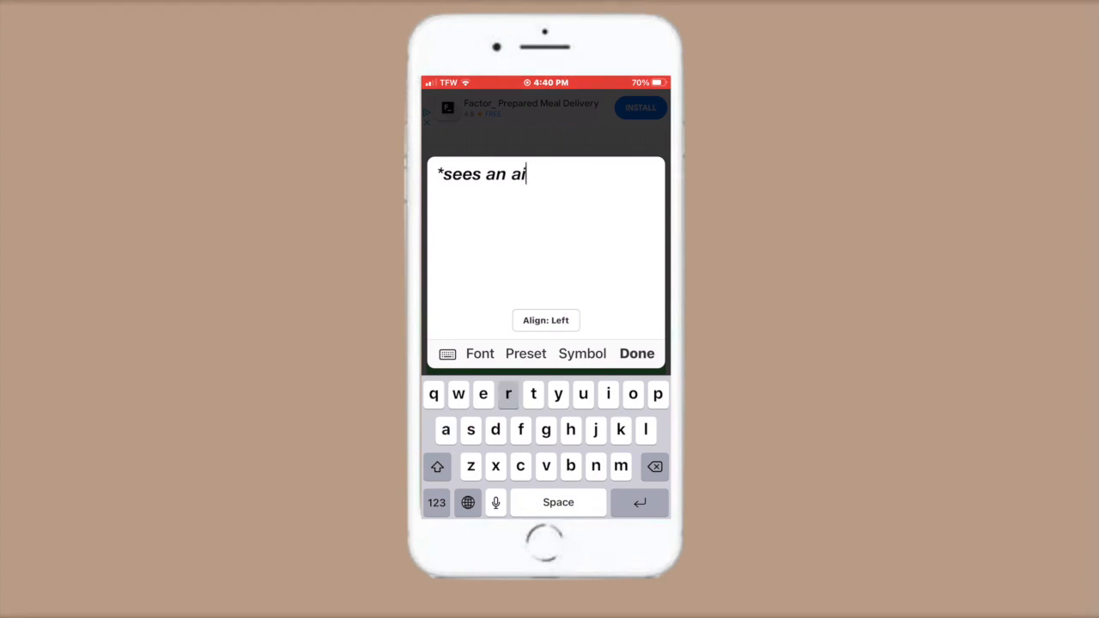
pyautogui.press('BackSpace')
pyautogui.press('BackSpace')
pyautogui.write('ne**')
pyautogui.click(638, 354)
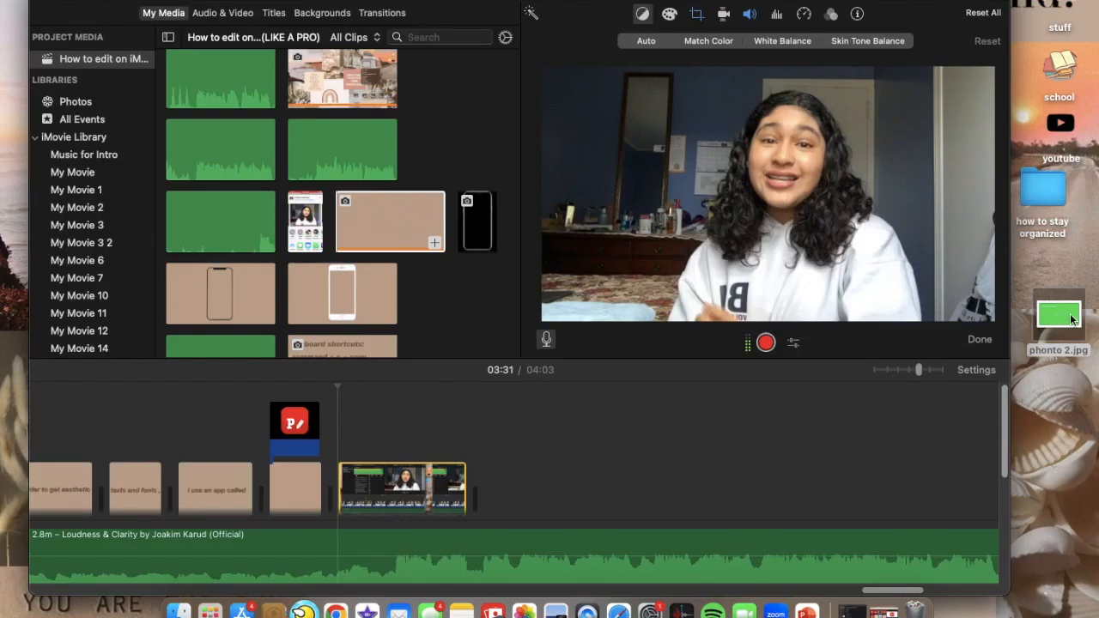
# In iMovie, place phonto 2.jpg from the desktop as an overlay above the last clip and set its crop style to Fit.
pyautogui.moveTo(1070, 320); pyautogui.dragTo(342, 428)
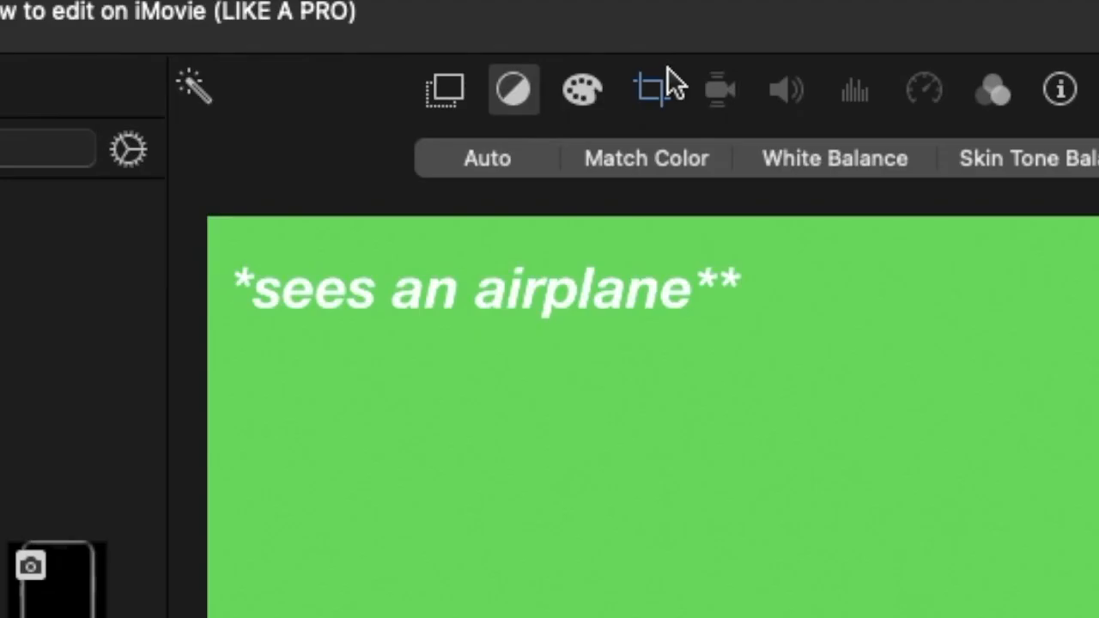
pyautogui.click(713, 13)
pyautogui.click(640, 43)
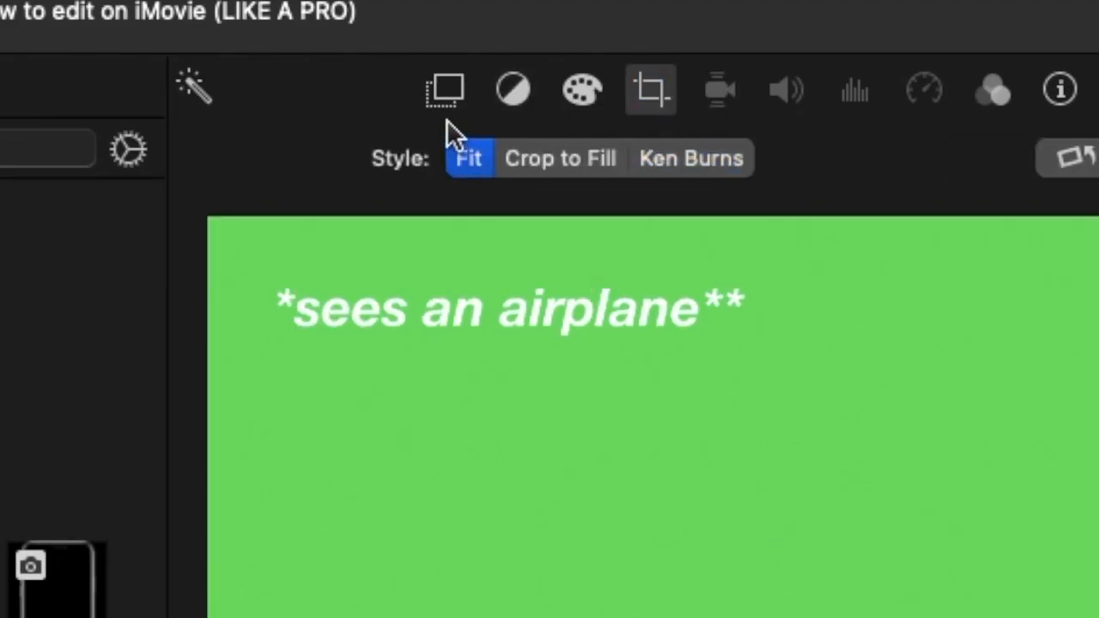
# Set the airplane text overlay to Green/Blue Screen and shorten it to the end of the clip beneath it.
pyautogui.click(444, 90)
pyautogui.click(260, 163)
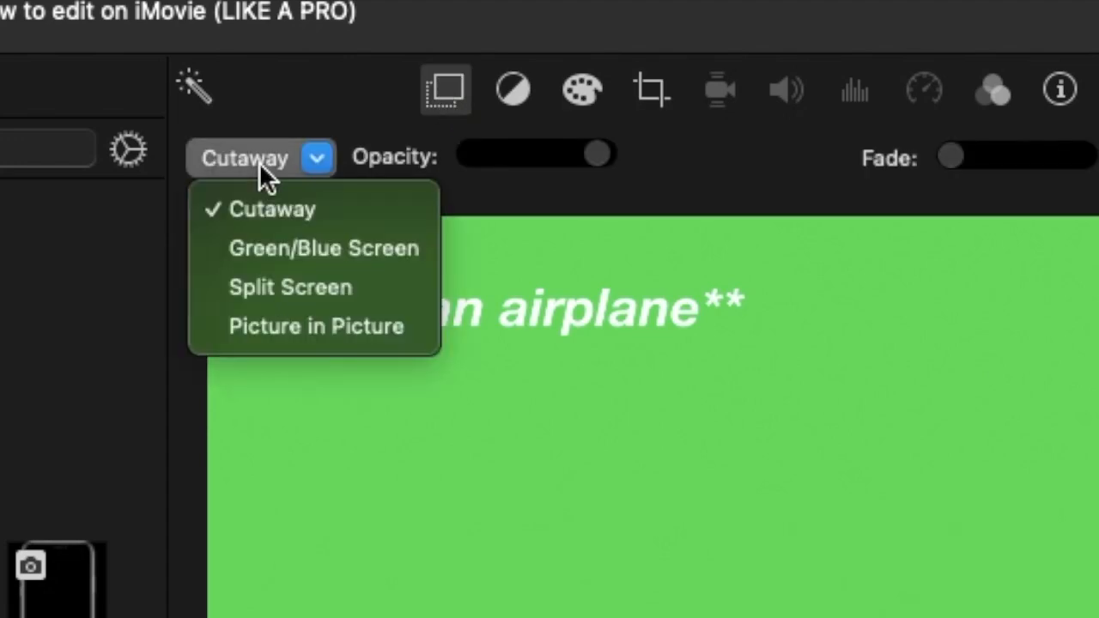
pyautogui.click(263, 256)
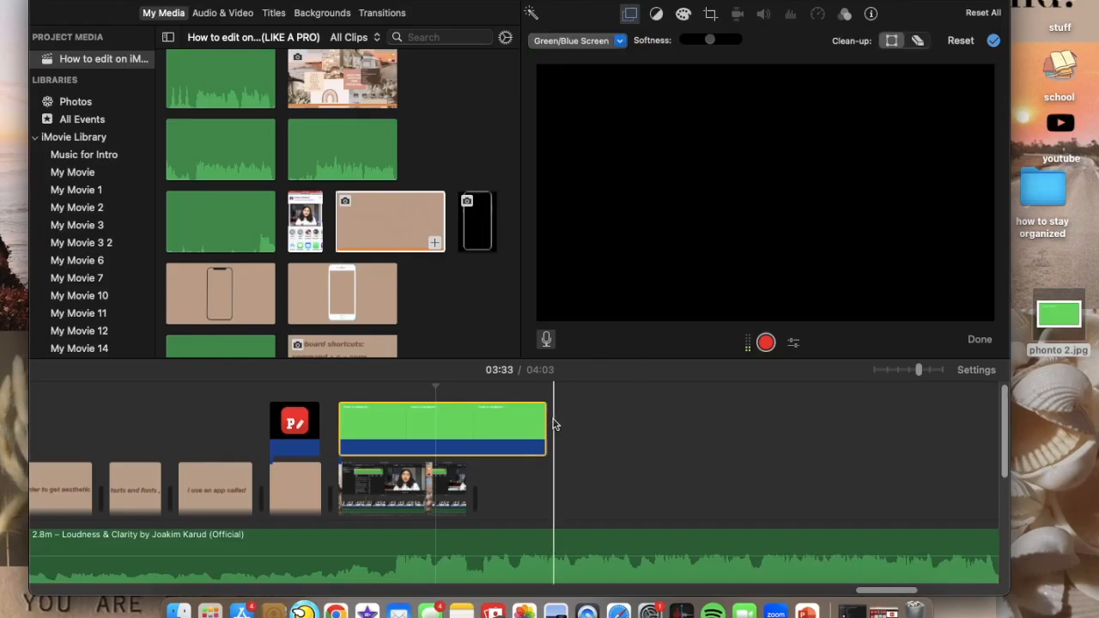
pyautogui.moveTo(546, 422); pyautogui.dragTo(466, 421)
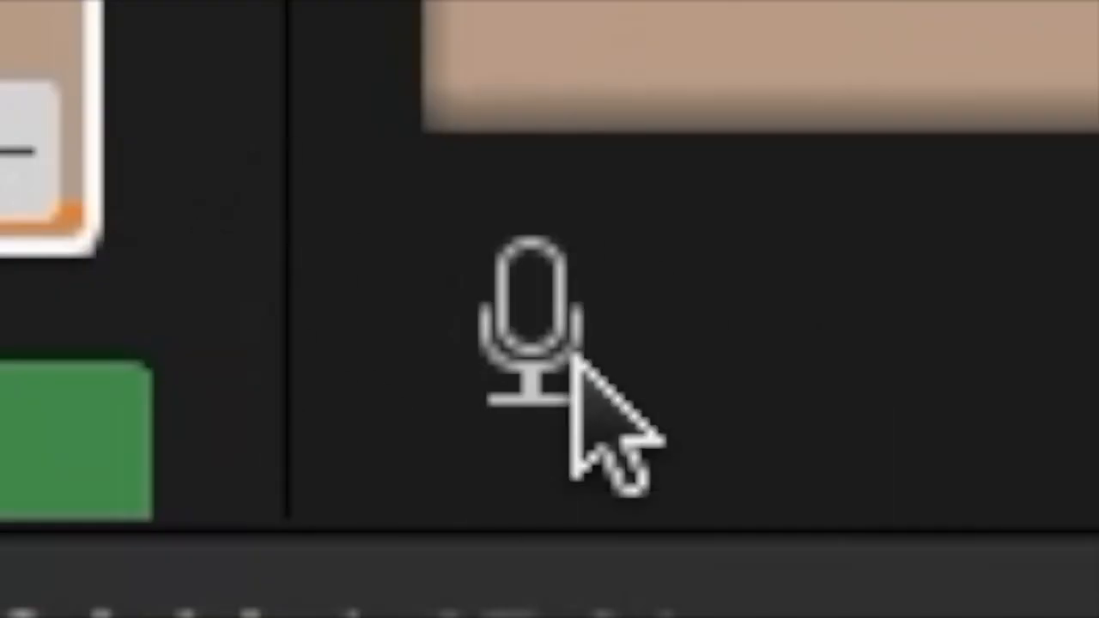
# Open the voiceover tool and start recording a voiceover.
pyautogui.click(547, 375)
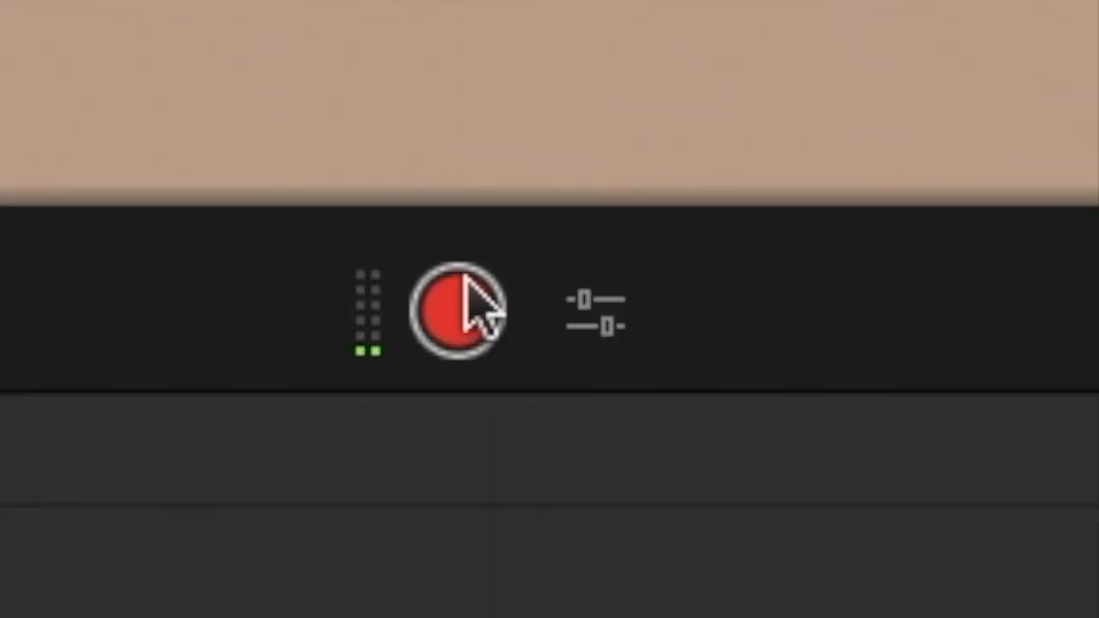
pyautogui.click(467, 310)
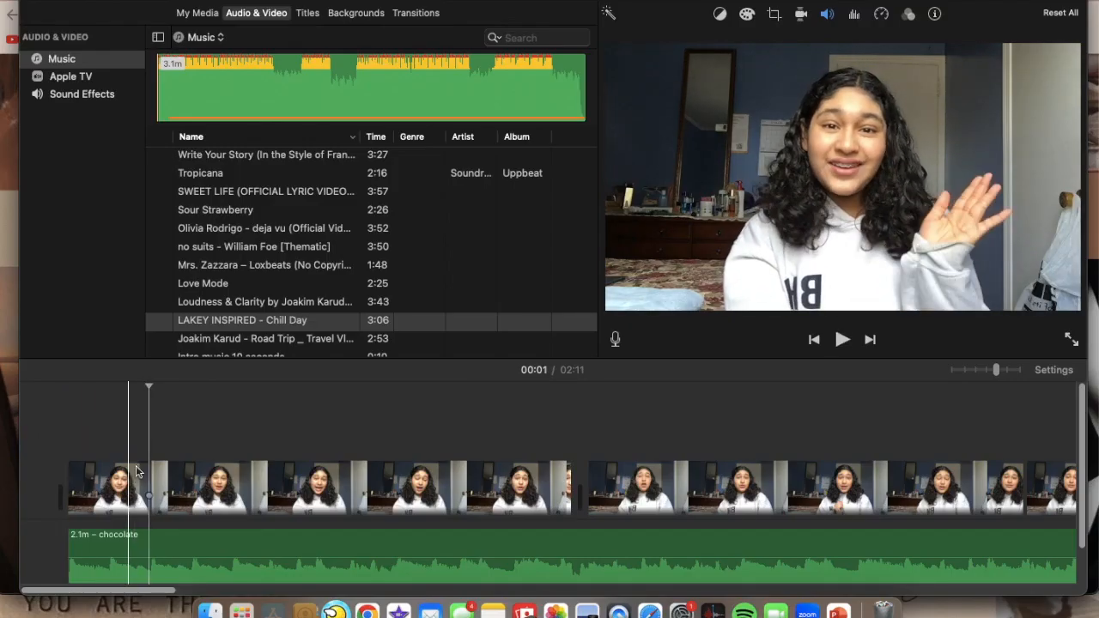
# Split off the opening of the first clip and give it the Blockbuster filter and the Shortwave Radio audio effect.
pyautogui.press('super+b')
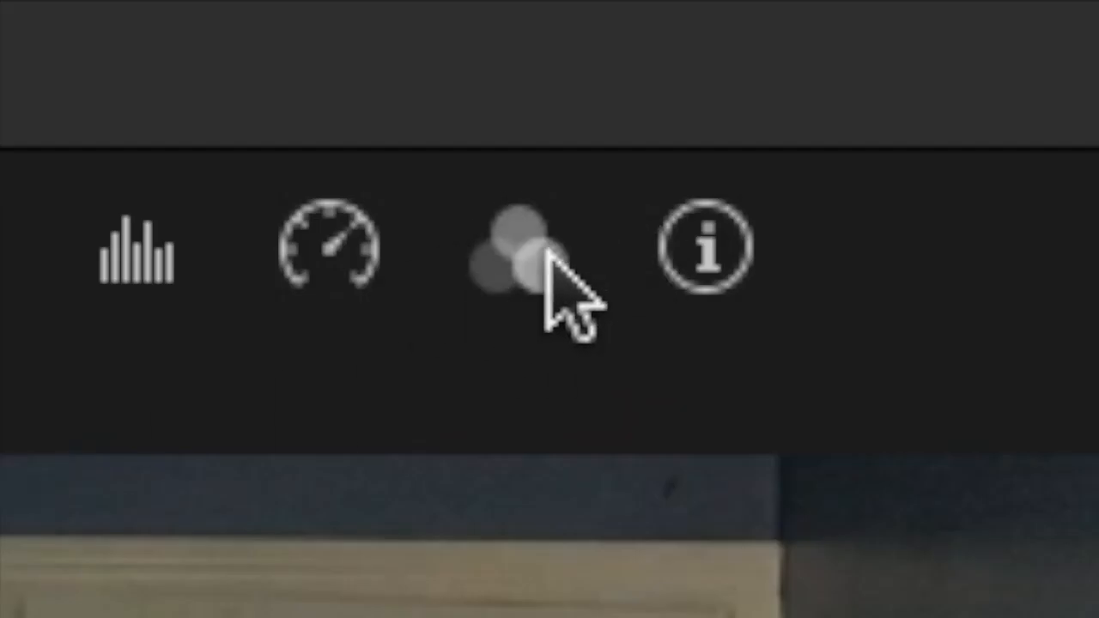
pyautogui.click(512, 257)
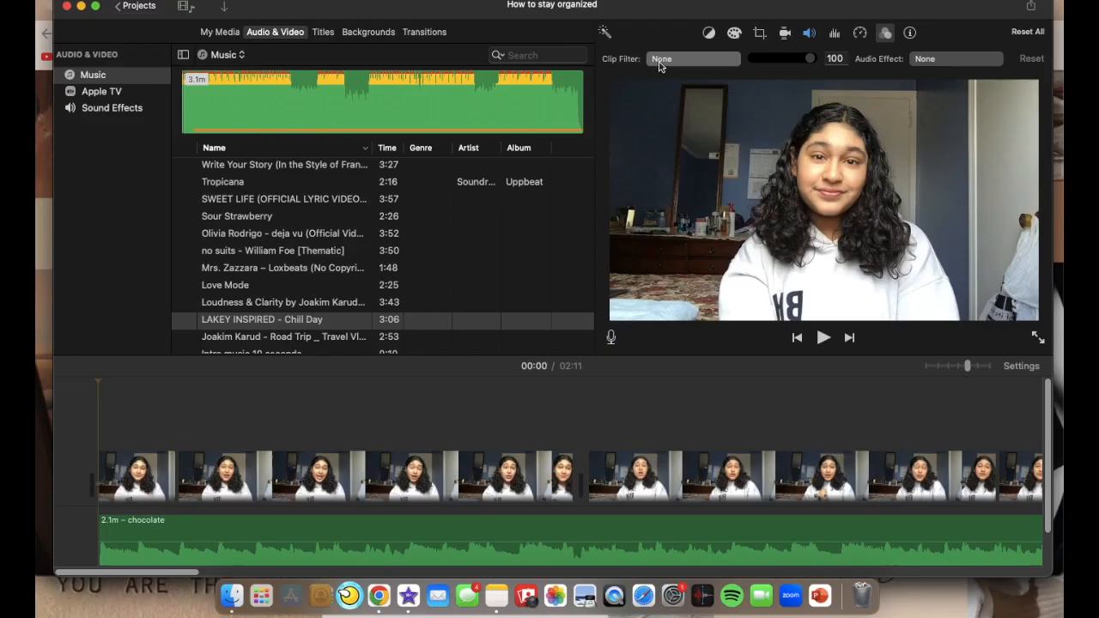
pyautogui.click(421, 331)
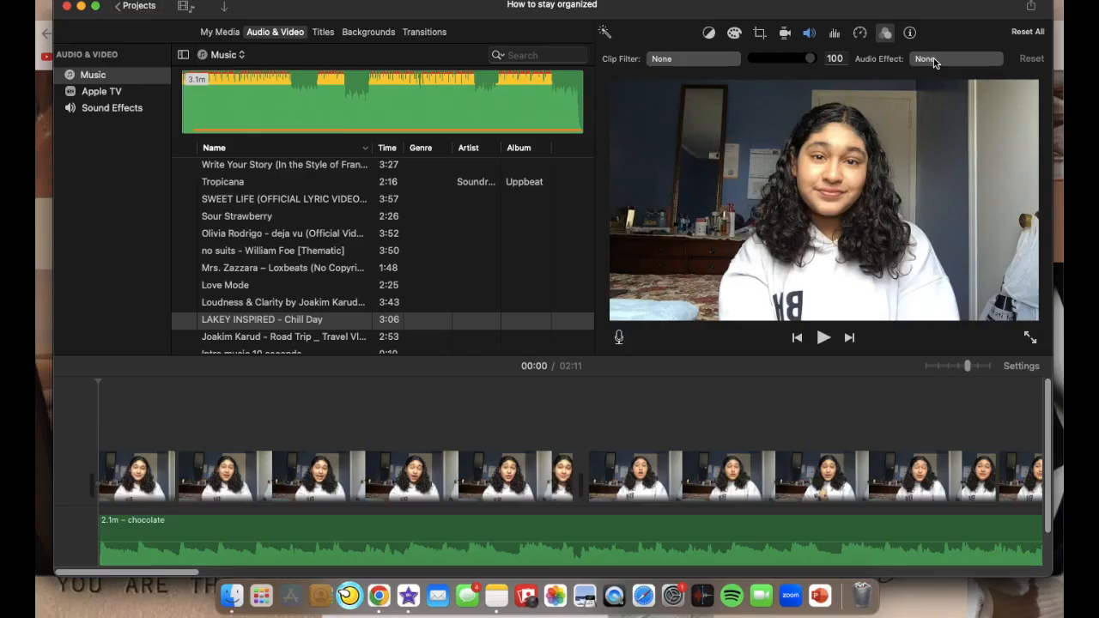
pyautogui.click(481, 343)
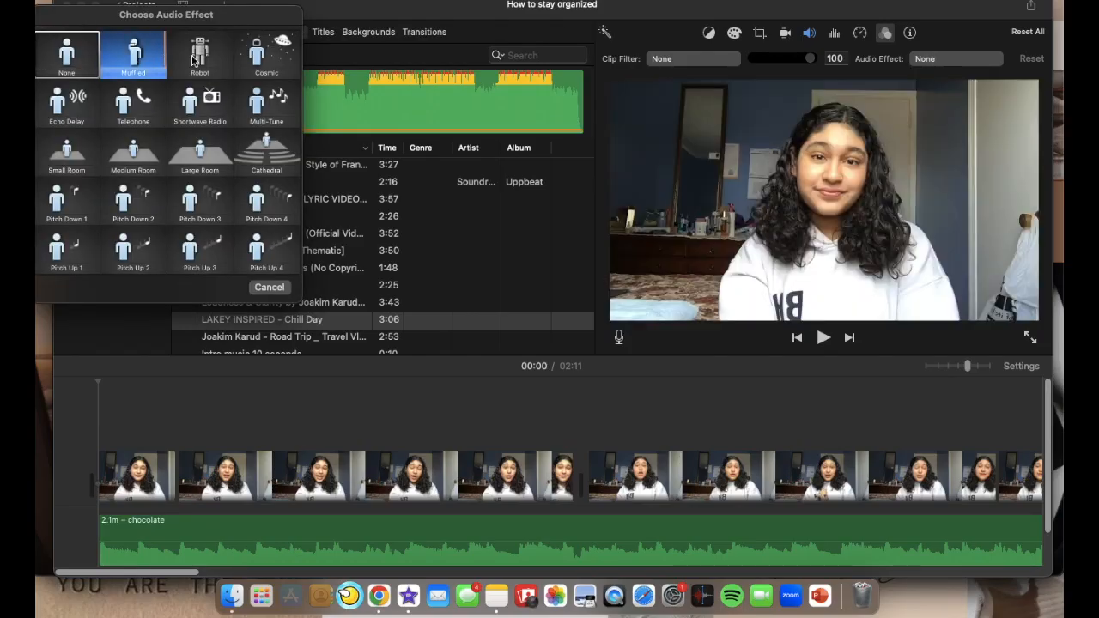
pyautogui.click(200, 102)
# Split the filtered opening clip at the playhead and set the crop style to Fit.
pyautogui.press('super+b')
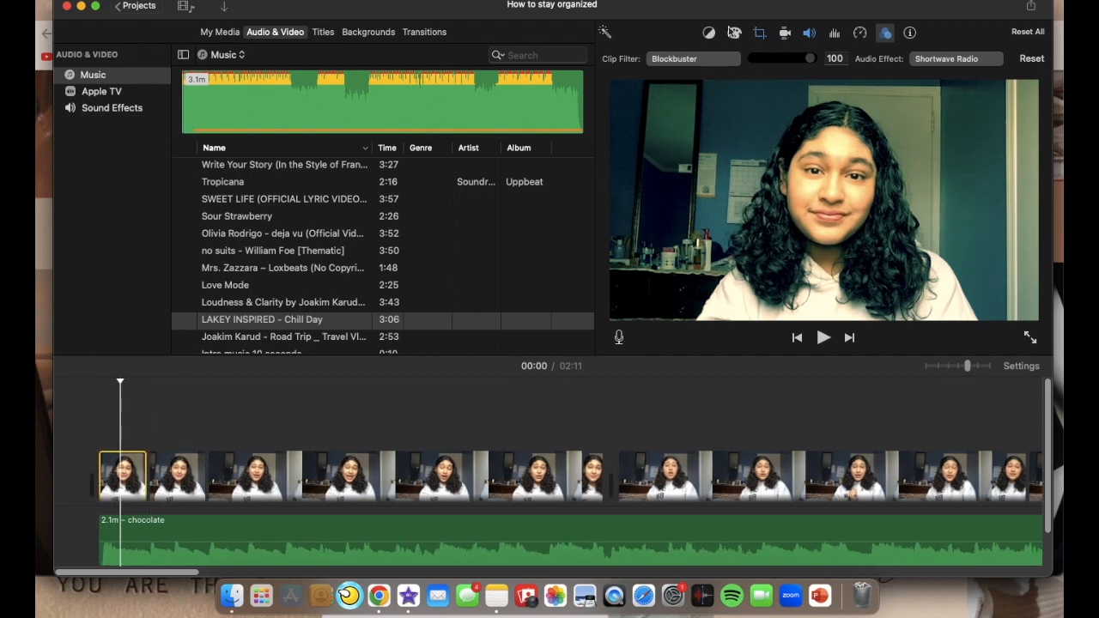
pyautogui.click(759, 32)
pyautogui.click(705, 58)
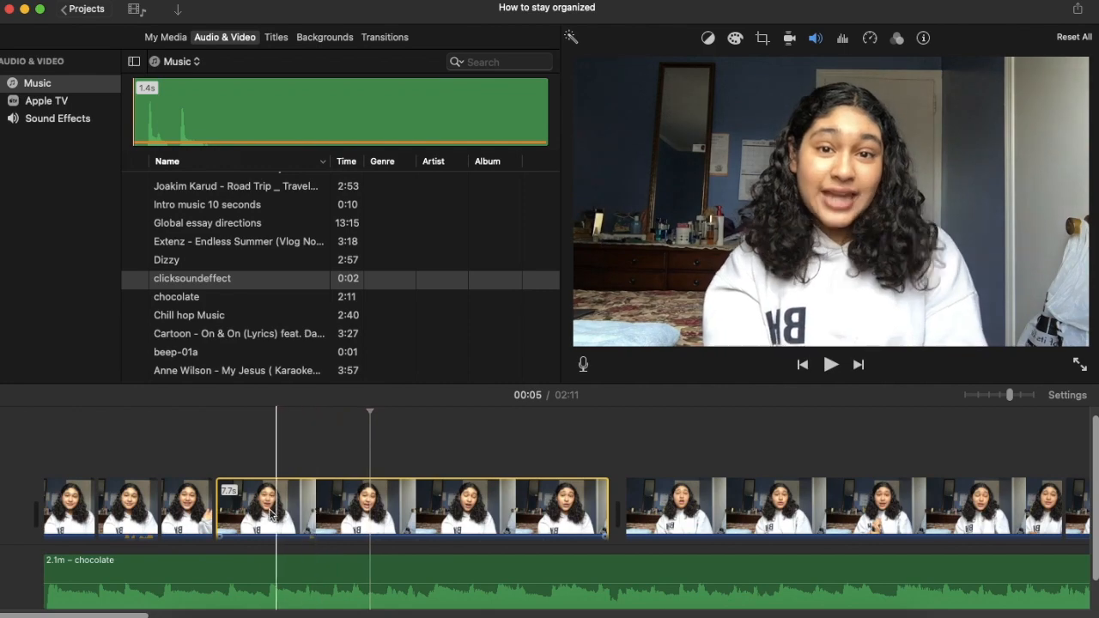
# Open the speed options for the selected clip at 8 seconds.
pyautogui.click(527, 503)
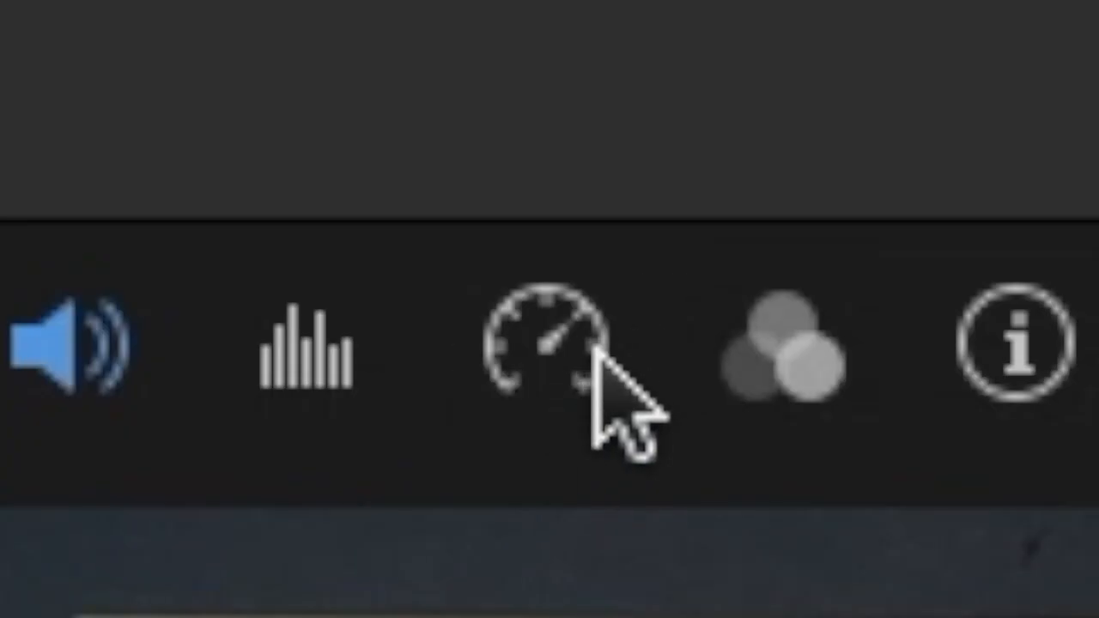
pyautogui.click(874, 40)
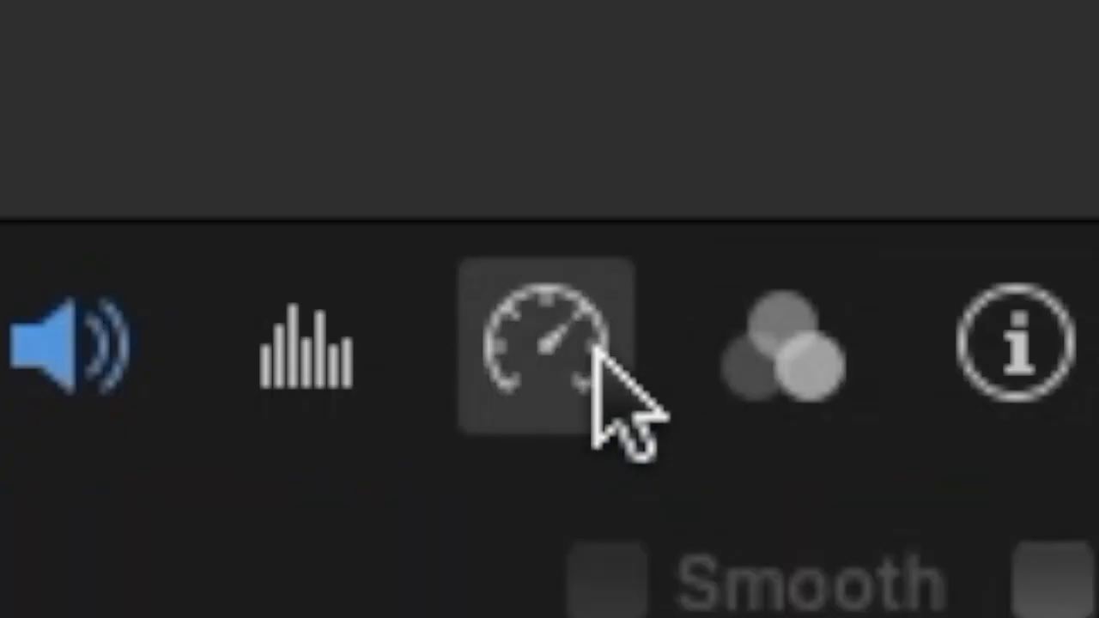
pyautogui.click(550, 297)
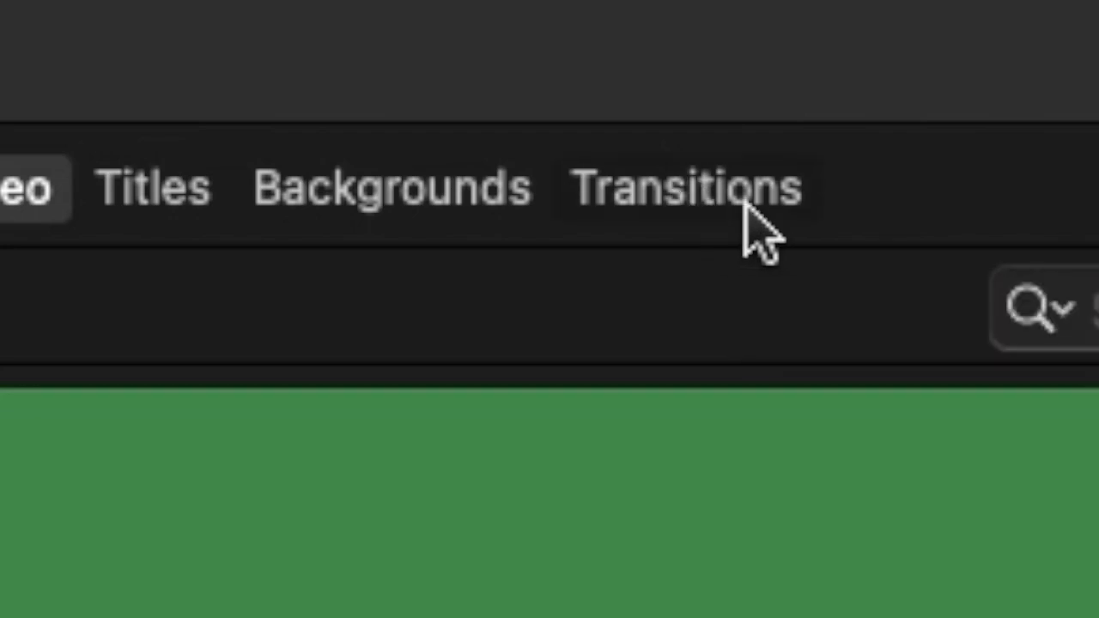
# Add a Slide Left transition between the two clips near 28 seconds and edit its duration.
pyautogui.click(760, 193)
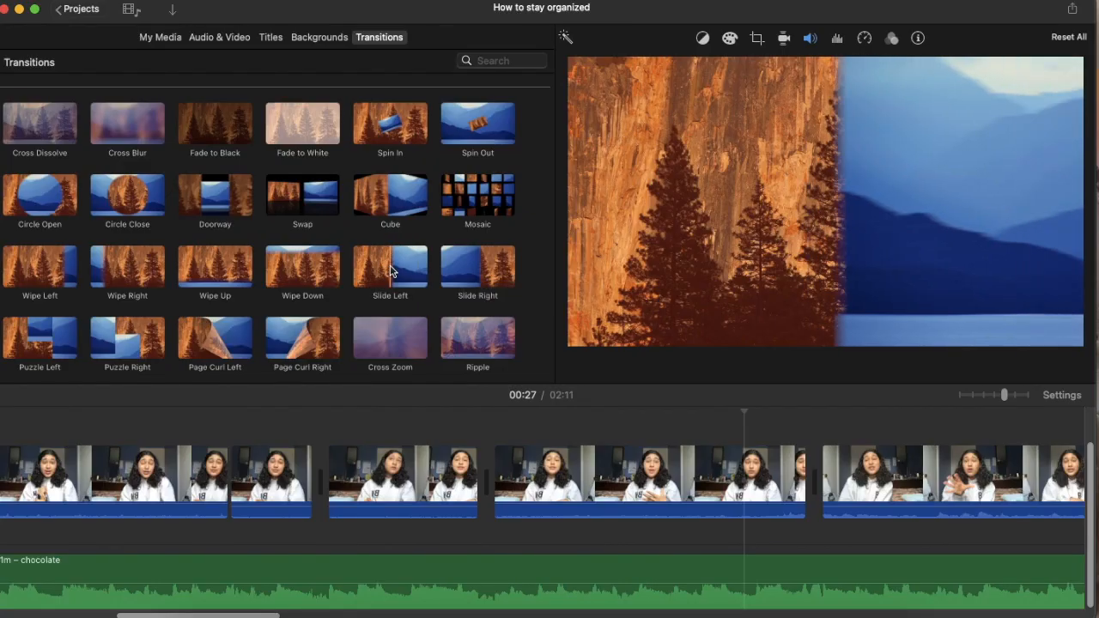
pyautogui.moveTo(391, 272); pyautogui.dragTo(769, 472)
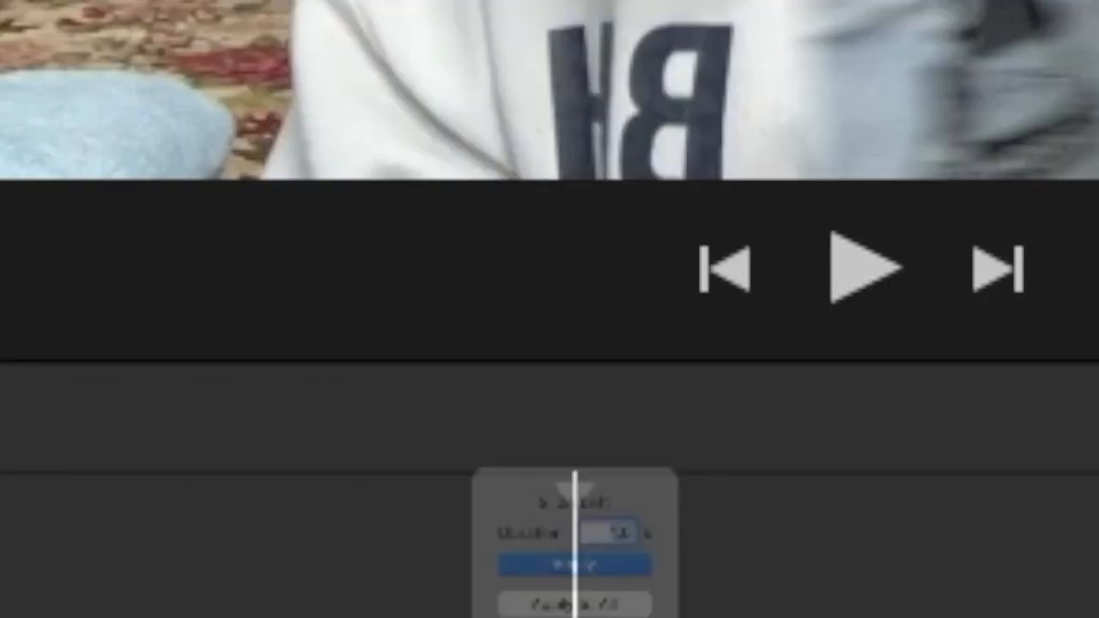
pyautogui.doubleClick(770, 471)
pyautogui.press('BackSpace')
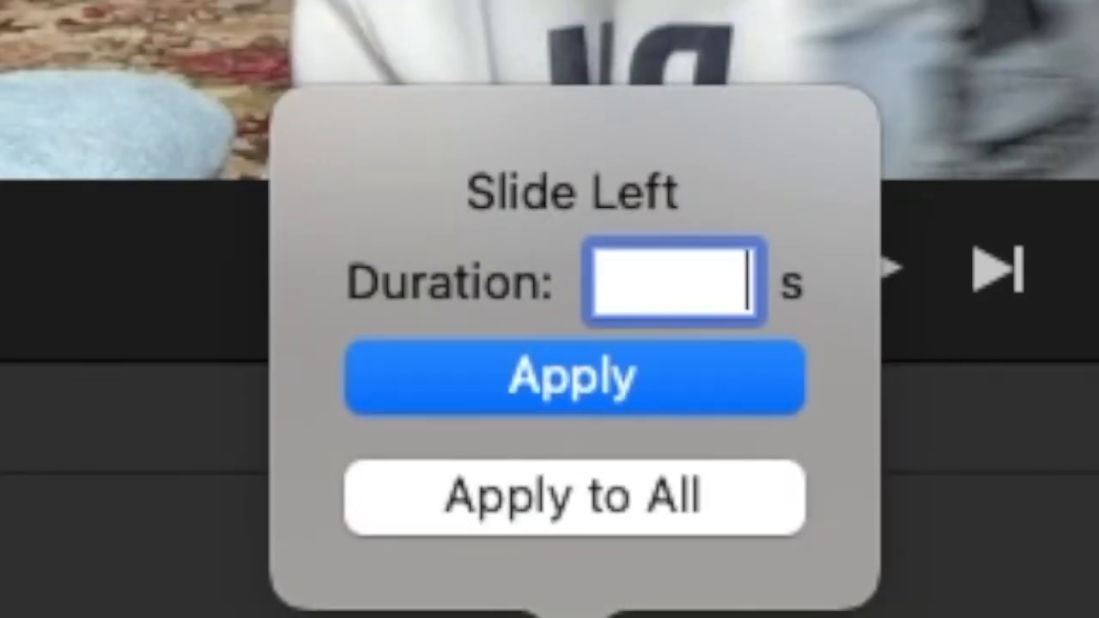
pyautogui.press('Return')
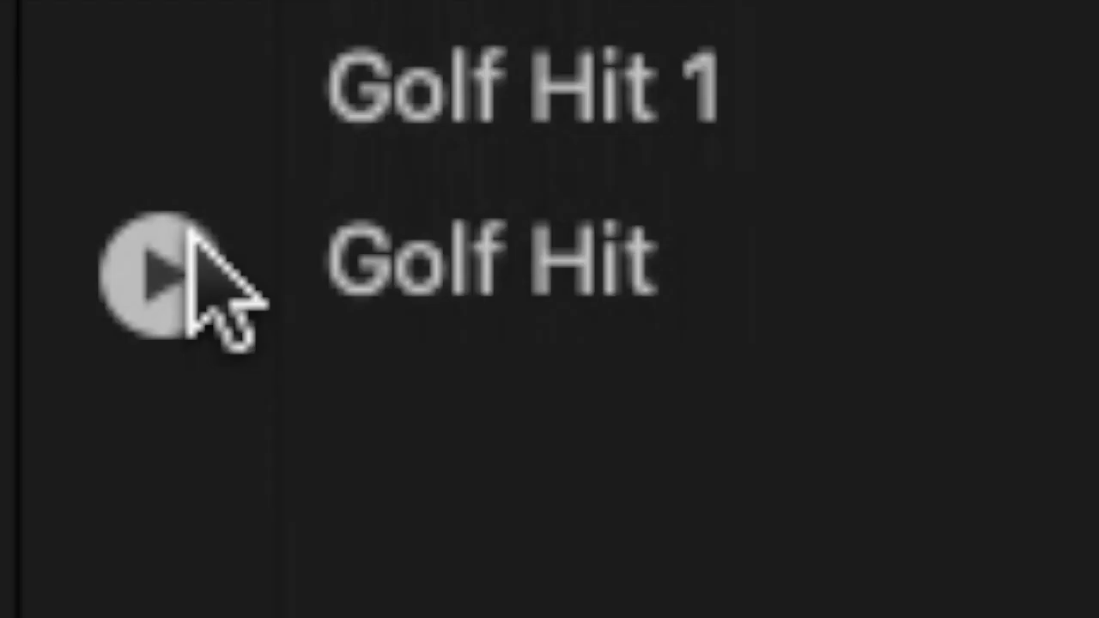
# Preview the Golf Hit sound effect and place it beneath the Slide Left transition.
pyautogui.click(134, 252)
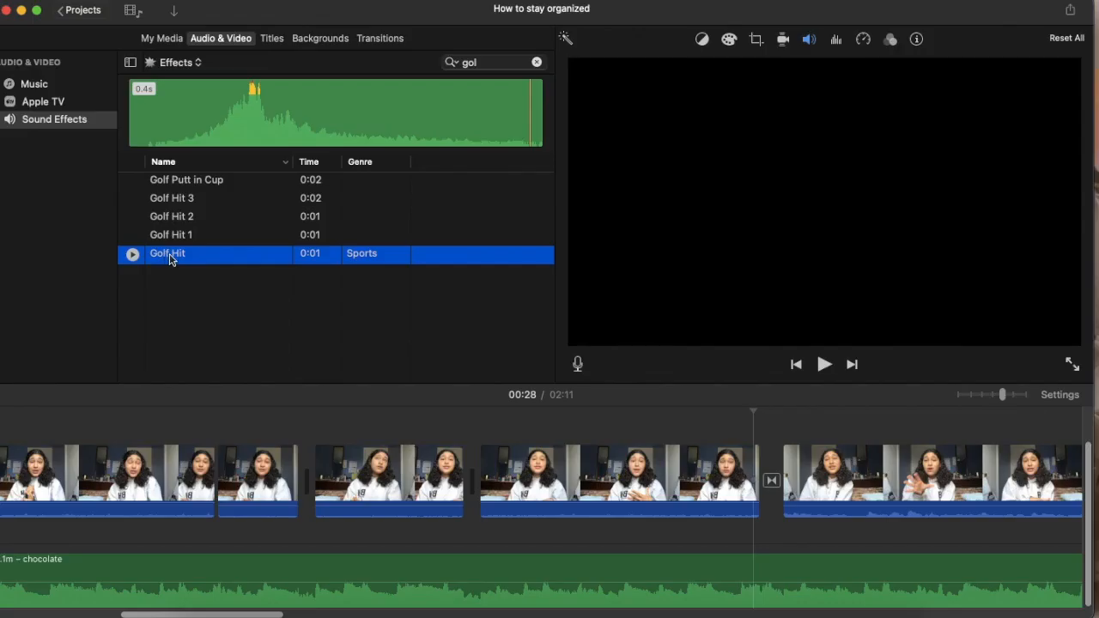
pyautogui.moveTo(170, 260); pyautogui.dragTo(763, 544)
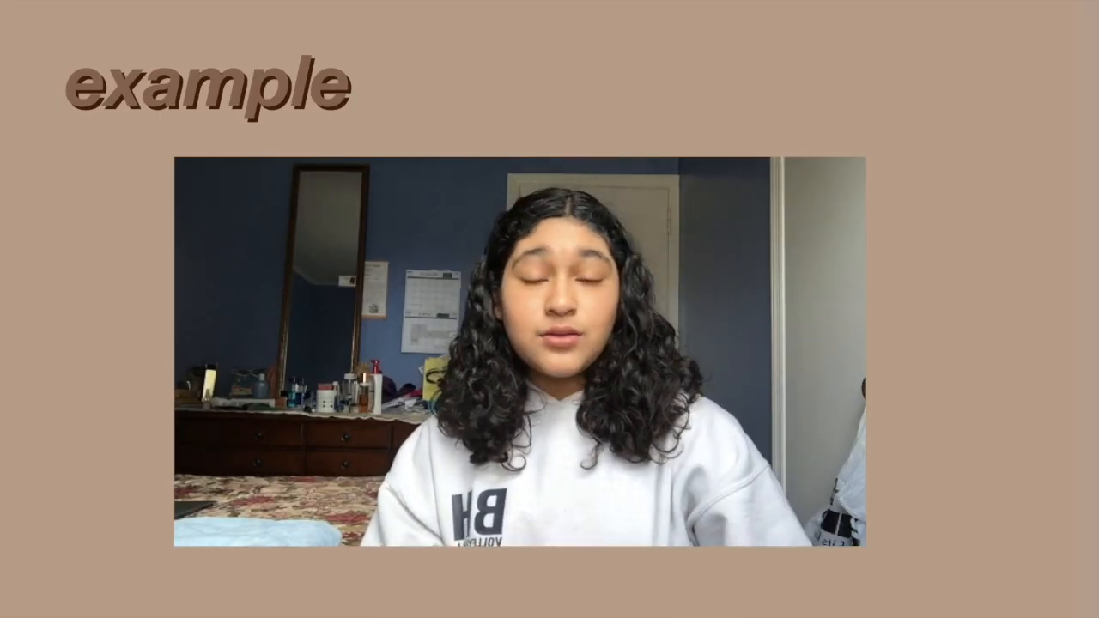
# Add the Gray background to the end of the timeline, after the last clip.
pyautogui.moveTo(231, 337); pyautogui.dragTo(227, 451)
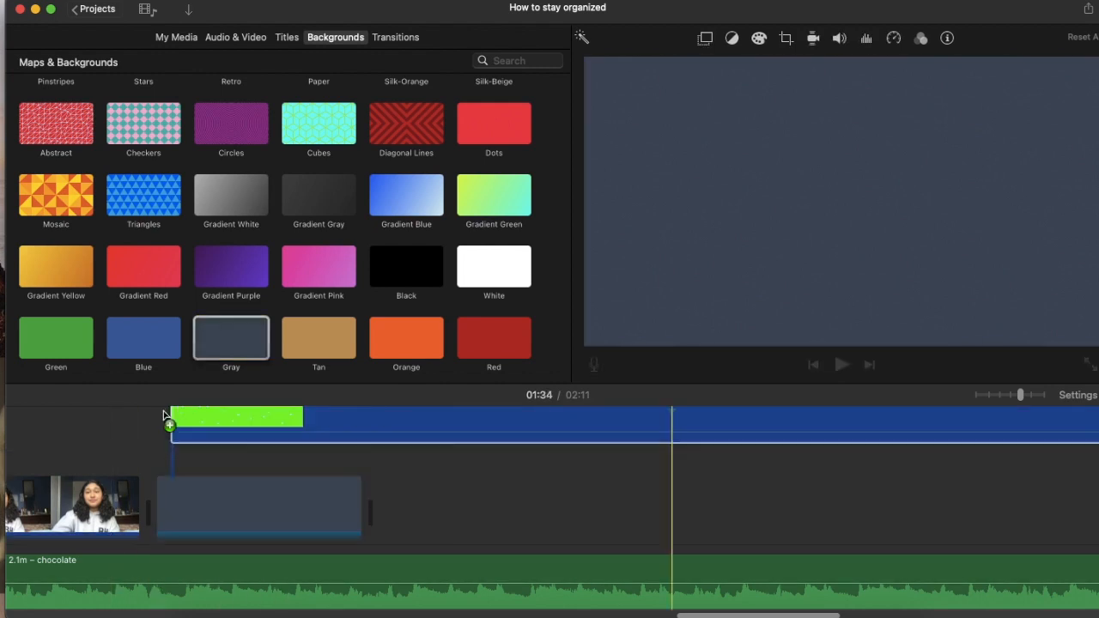
pyautogui.moveTo(166, 417); pyautogui.dragTo(170, 419)
pyautogui.moveTo(233, 457); pyautogui.dragTo(235, 476)
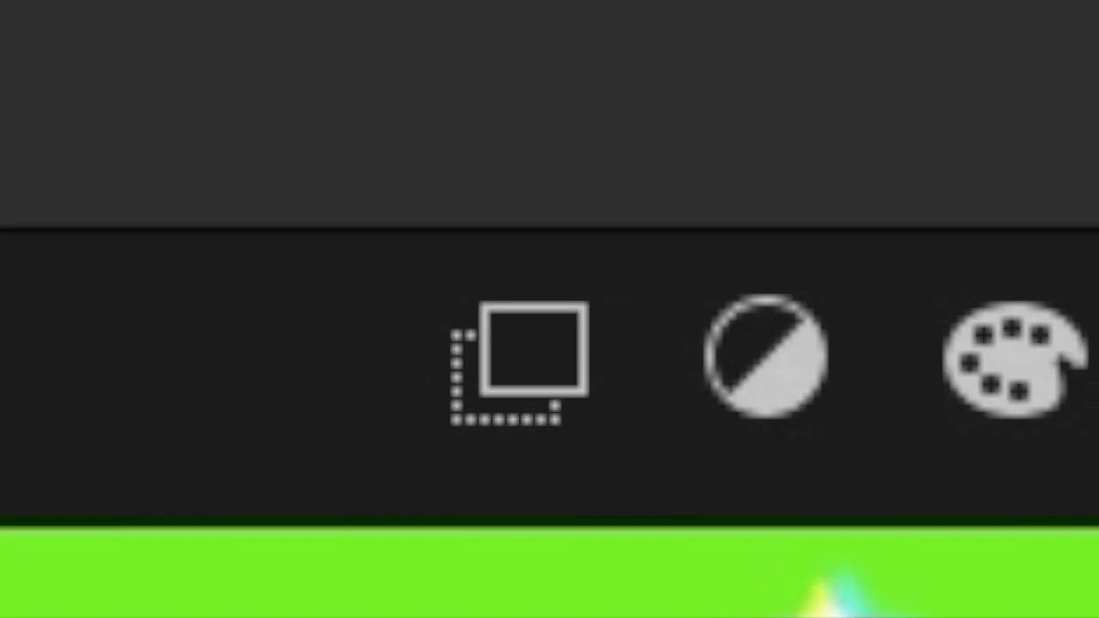
# Set the green star overlay to Green/Blue Screen so its stars show over the gray background.
pyautogui.click(537, 317)
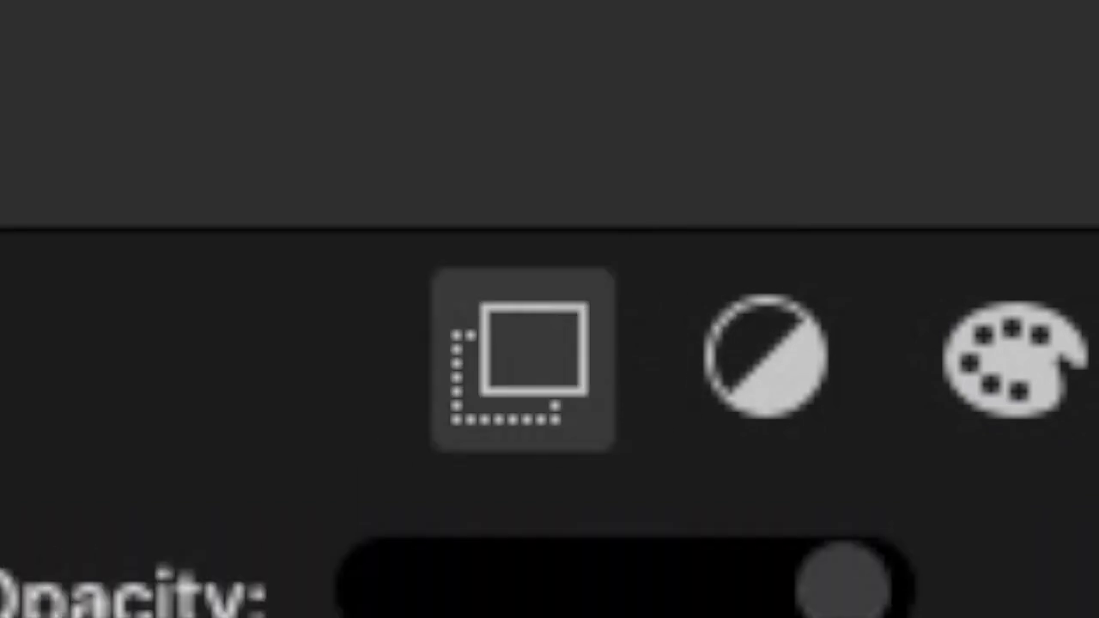
pyautogui.click(562, 140)
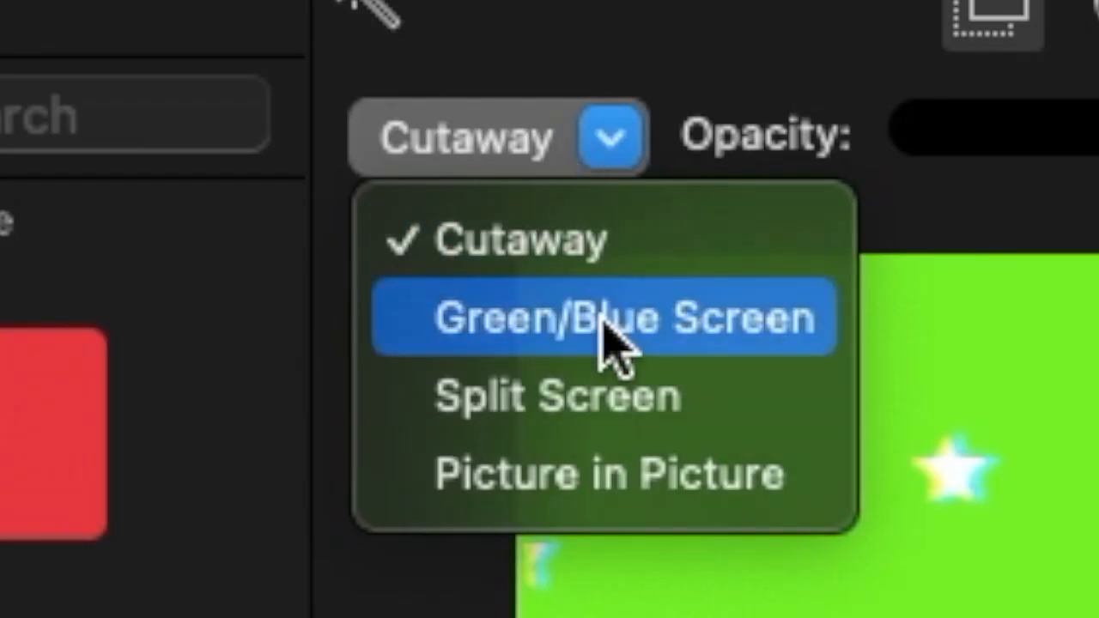
pyautogui.click(599, 317)
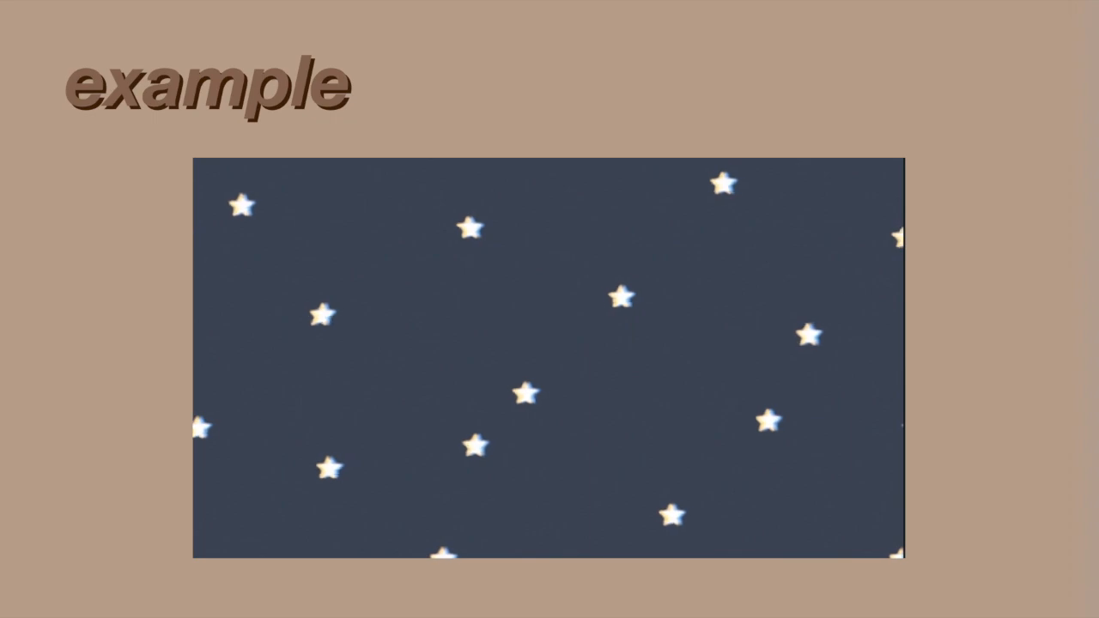